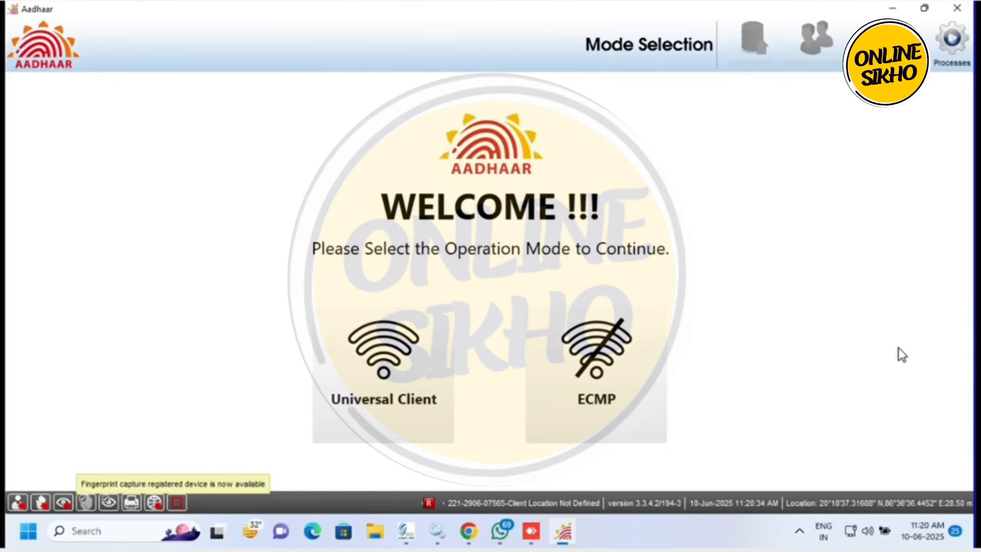
# Choose Universal Client mode and enter the operator's Aadhaar number with Finger authentication.
pyautogui.click(426, 389)
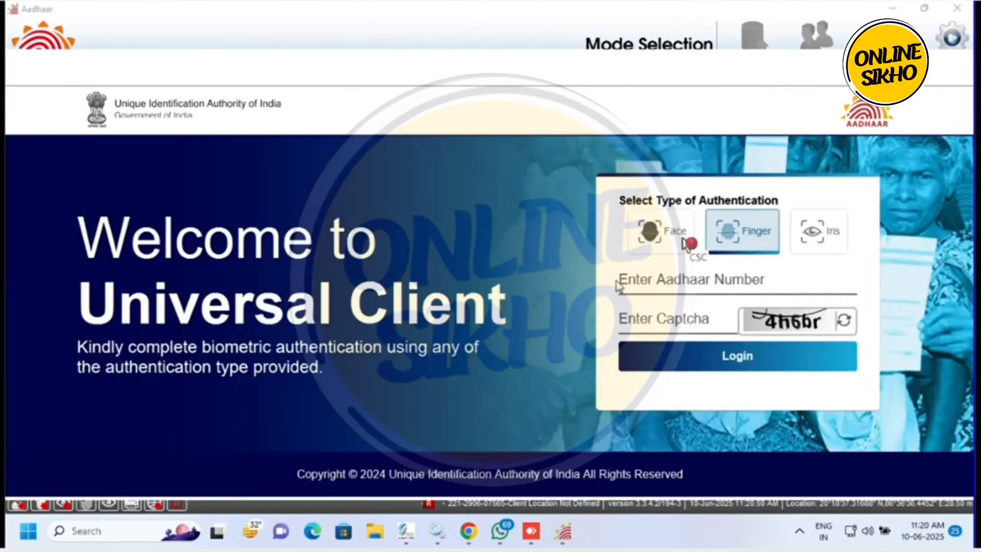
pyautogui.click(733, 288)
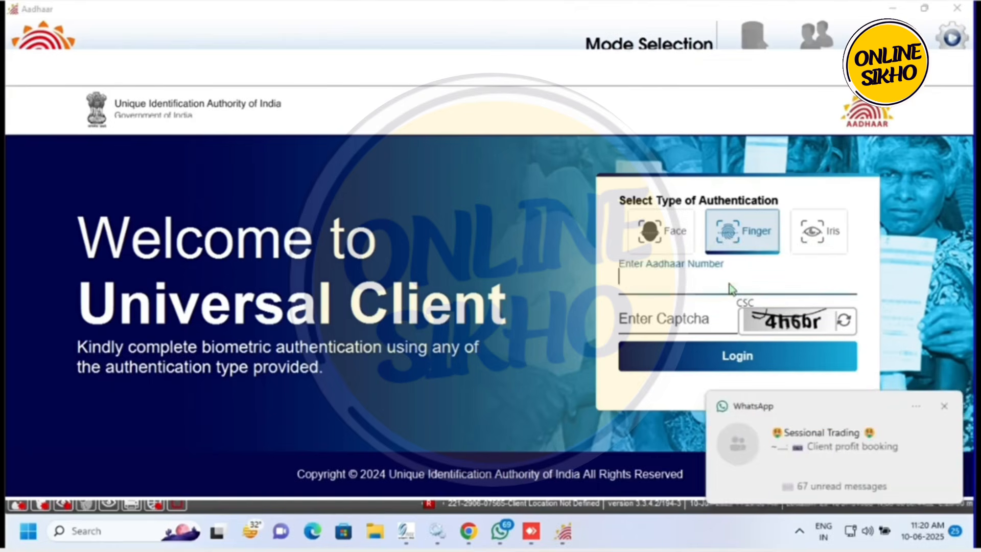
pyautogui.press('BackSpace')
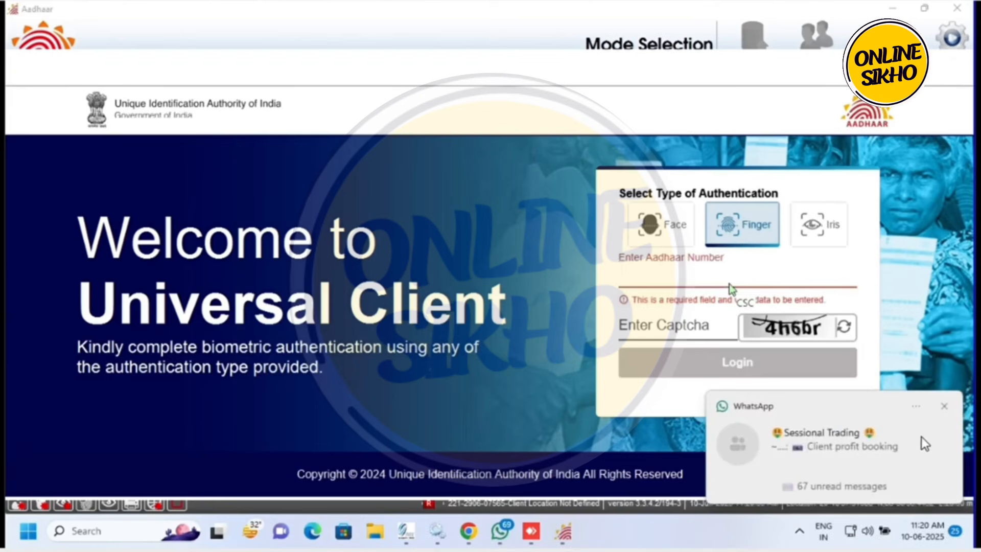
pyautogui.write('76')
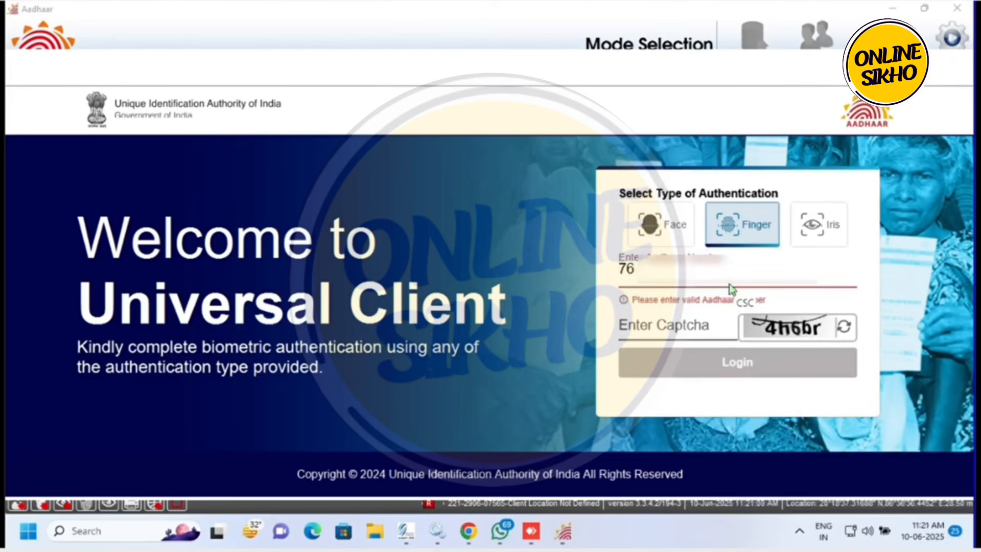
pyautogui.write('1')
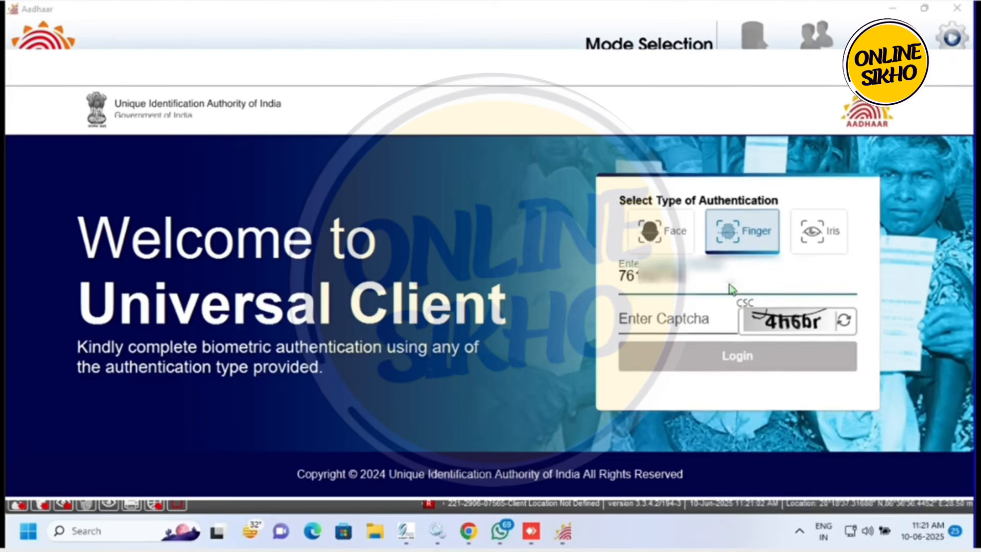
pyautogui.write('***')
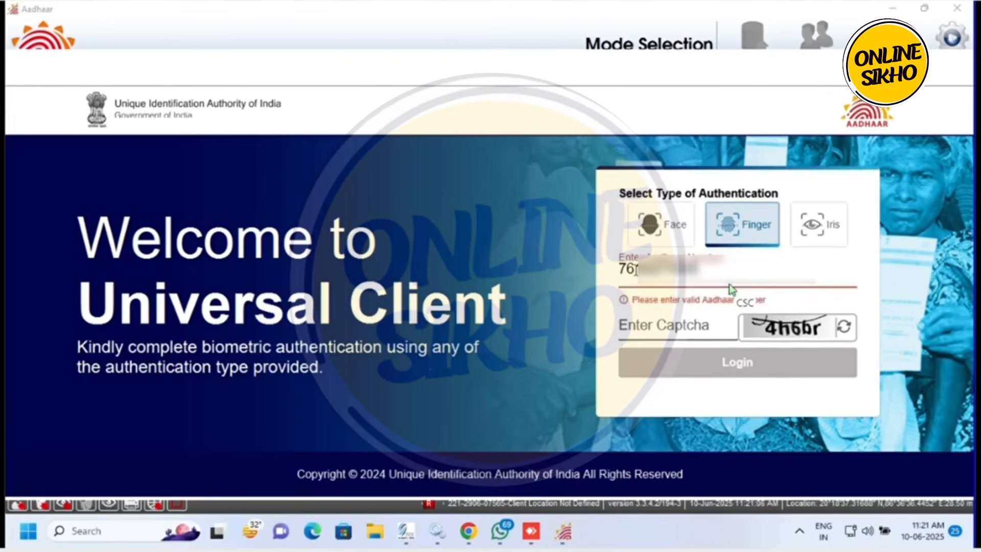
pyautogui.click(636, 269)
pyautogui.write('5')
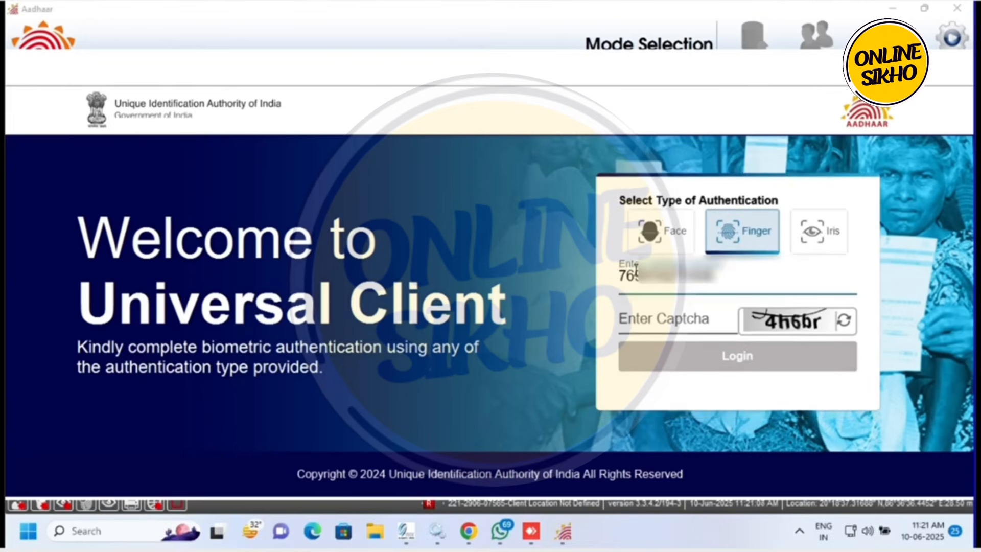
pyautogui.press('BackSpace')
# Enter the displayed captcha code and log in.
pyautogui.click(652, 324)
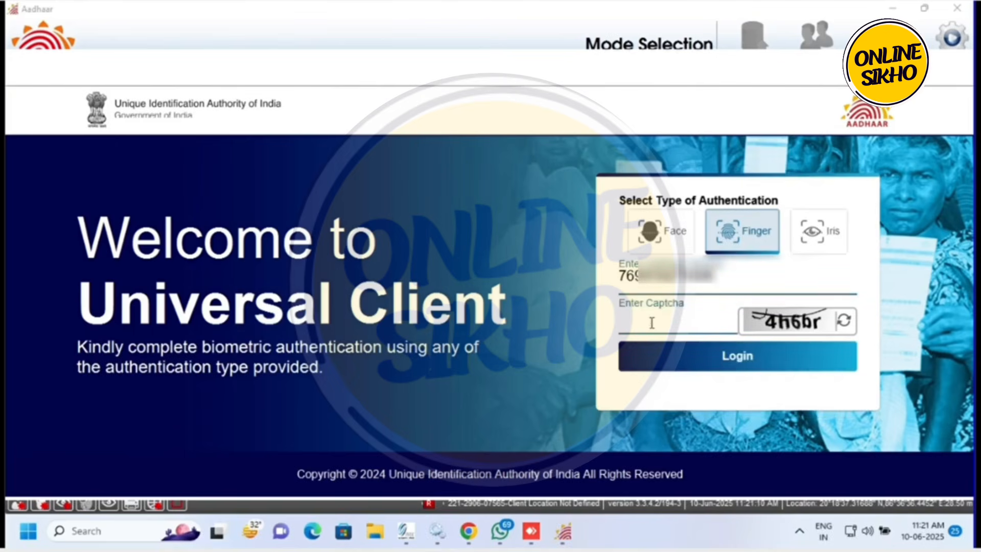
pyautogui.write('4')
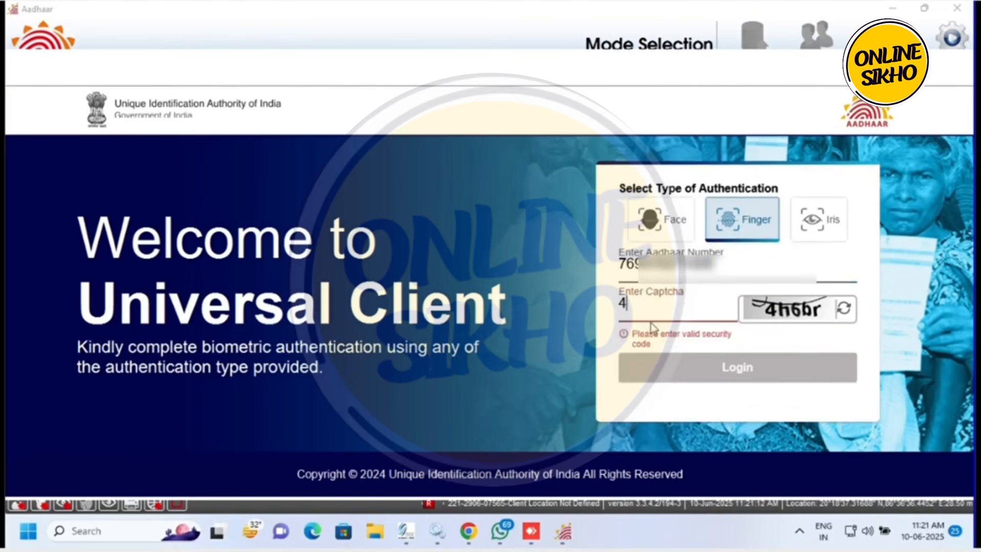
pyautogui.write('h6br')
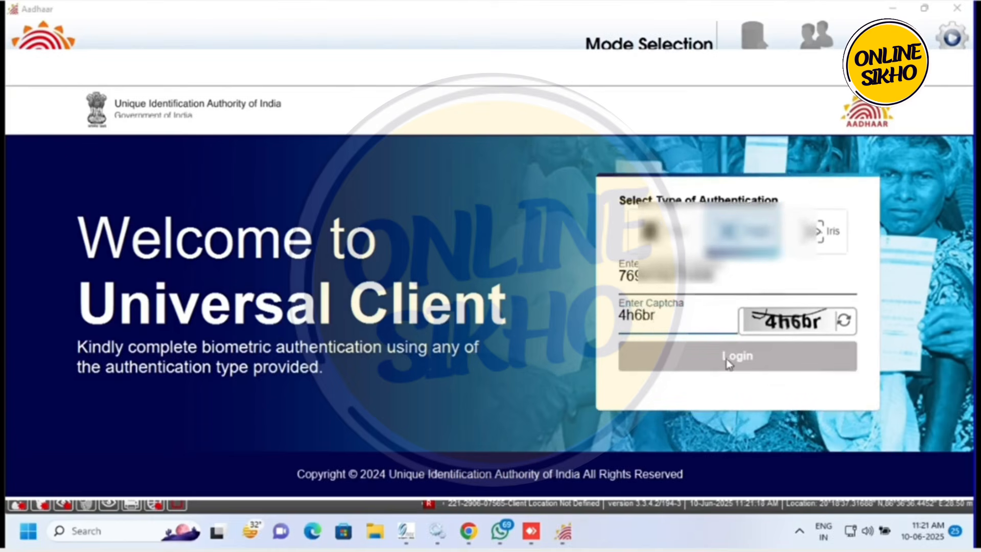
pyautogui.click(749, 358)
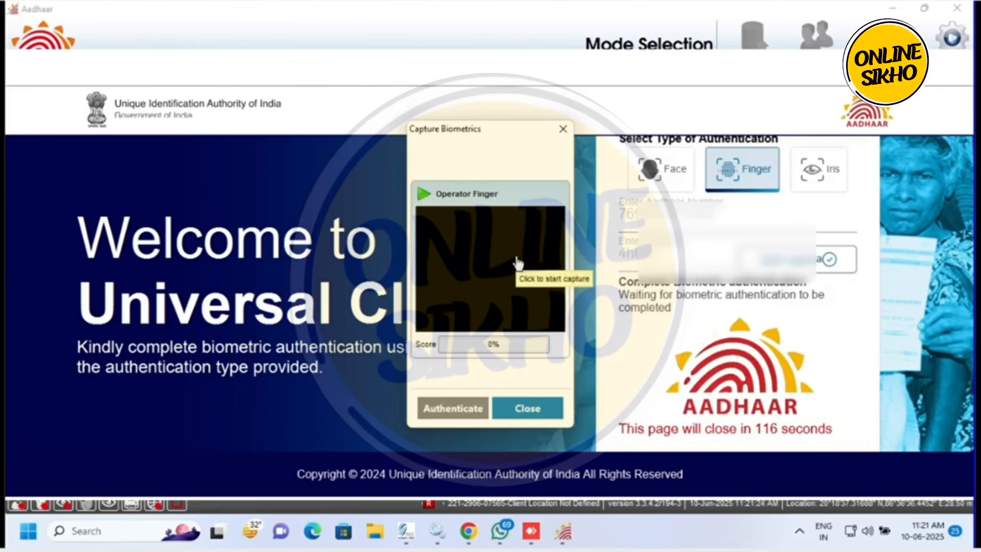
# Authenticate the operator's scanned fingerprint, then enter the one-time password to complete login.
pyautogui.click(518, 263)
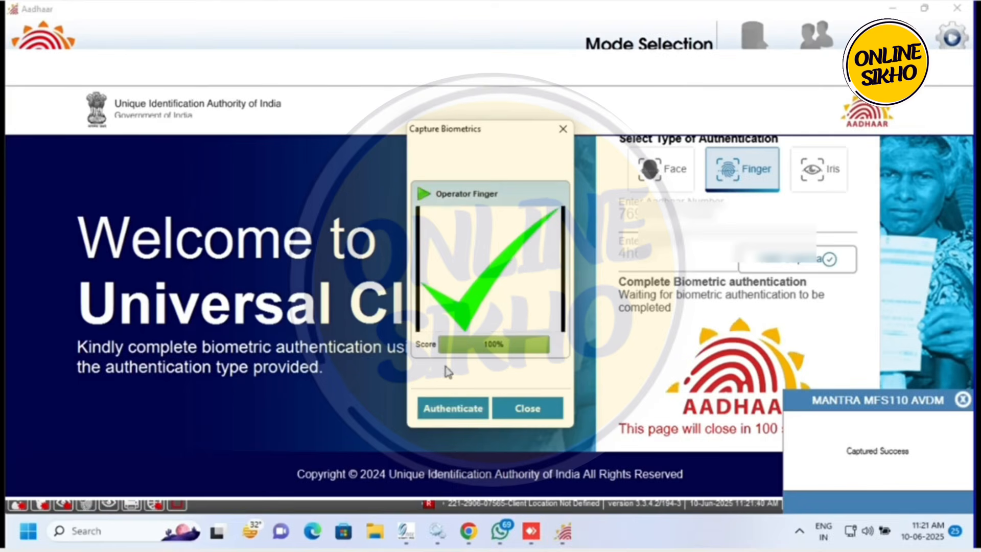
pyautogui.click(444, 411)
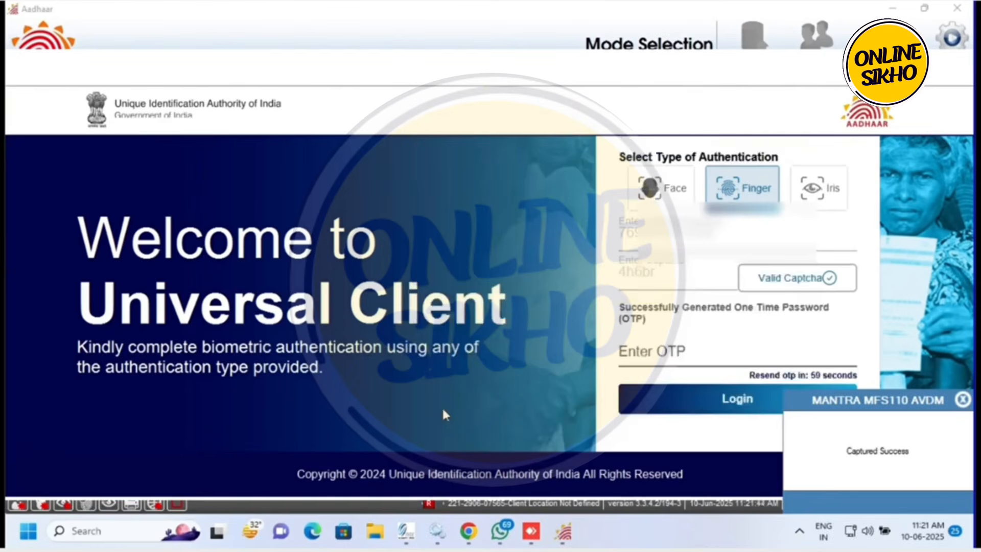
pyautogui.click(632, 358)
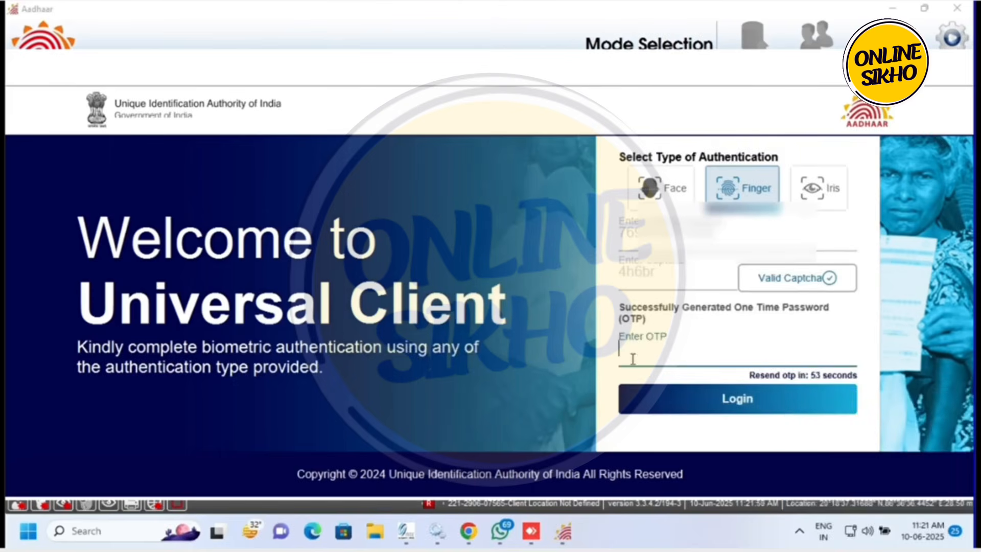
pyautogui.click(766, 409)
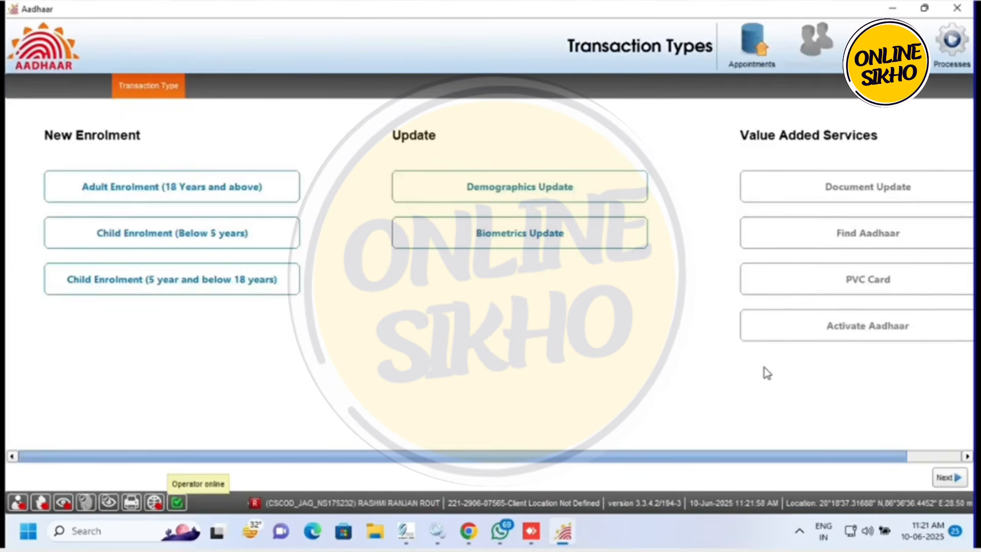
# Select the Demographics Update transaction and confirm the resident's Aadhaar number.
pyautogui.click(504, 193)
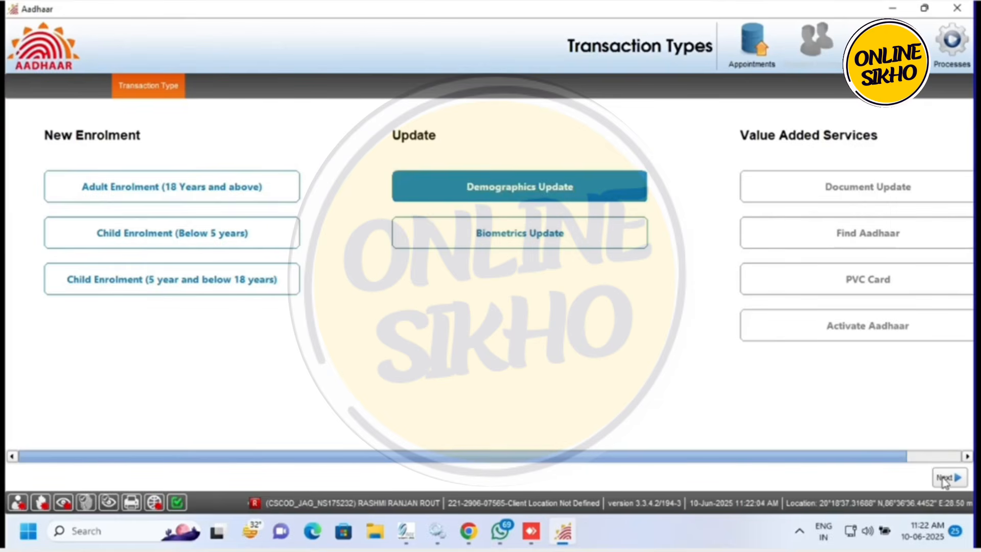
pyautogui.click(945, 478)
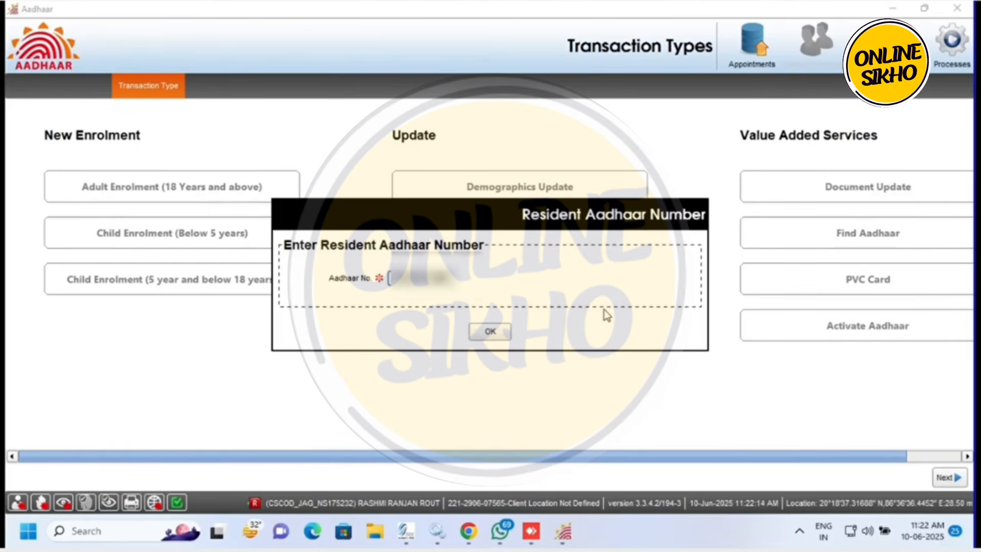
pyautogui.click(492, 333)
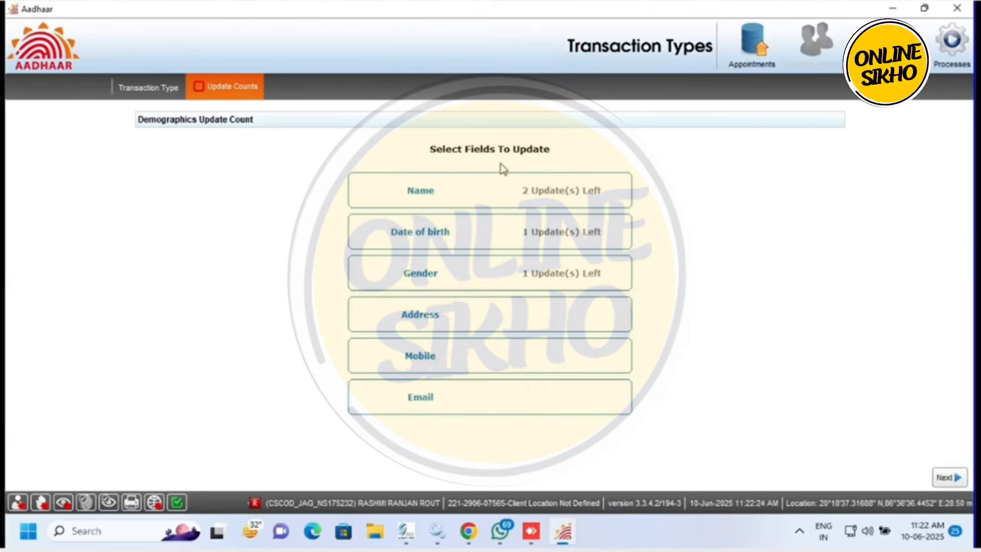
# Mark only Mobile for update, leaving Name unselected, and continue to resident consent.
pyautogui.click(432, 359)
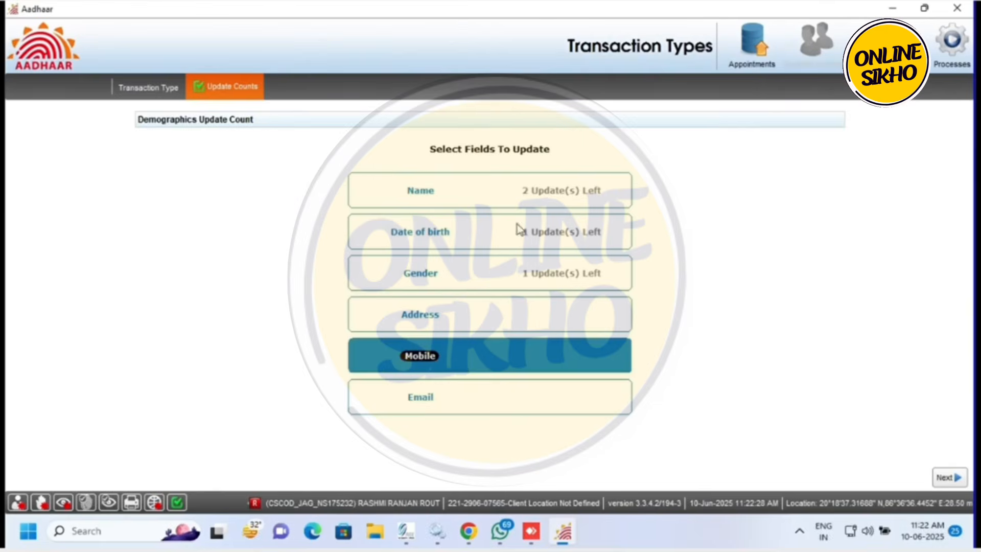
pyautogui.click(470, 191)
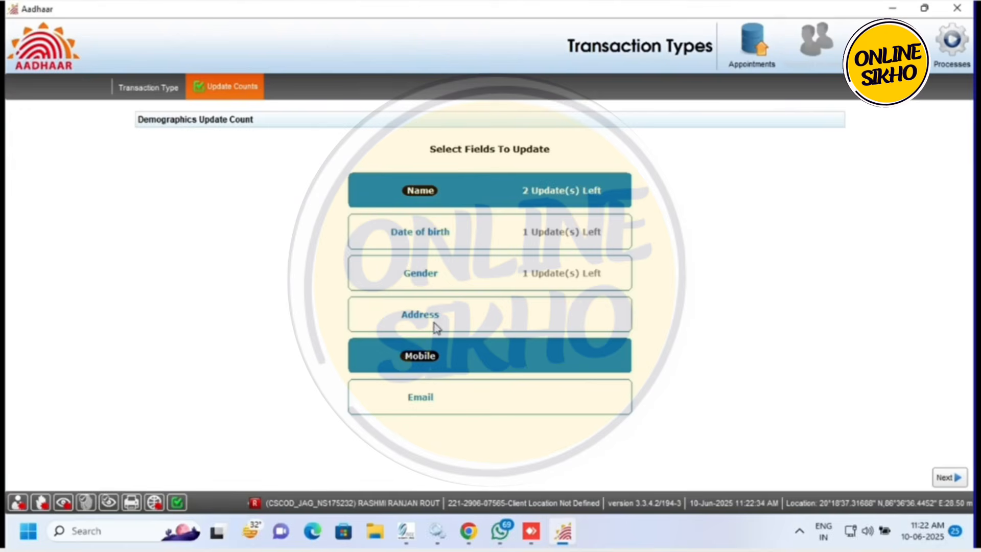
pyautogui.click(452, 185)
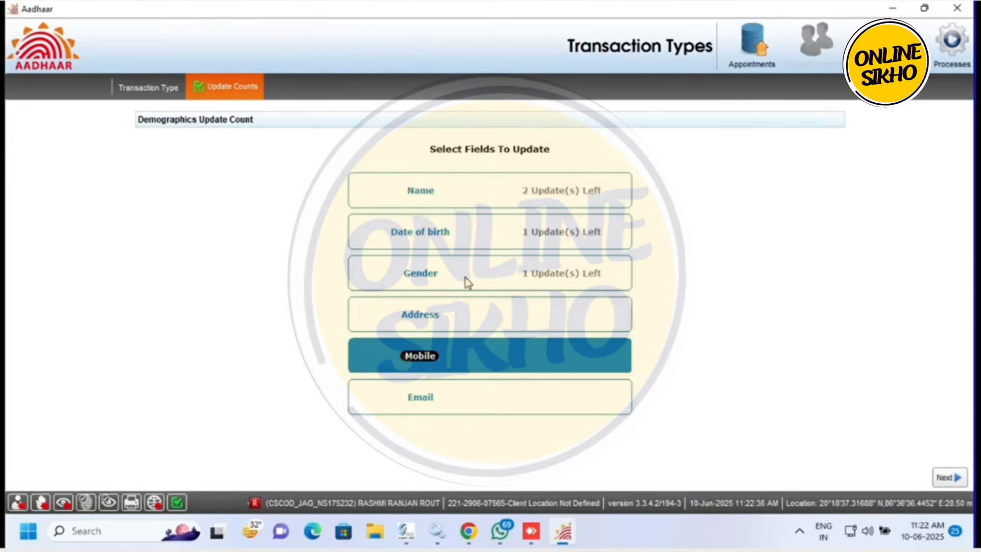
pyautogui.click(944, 478)
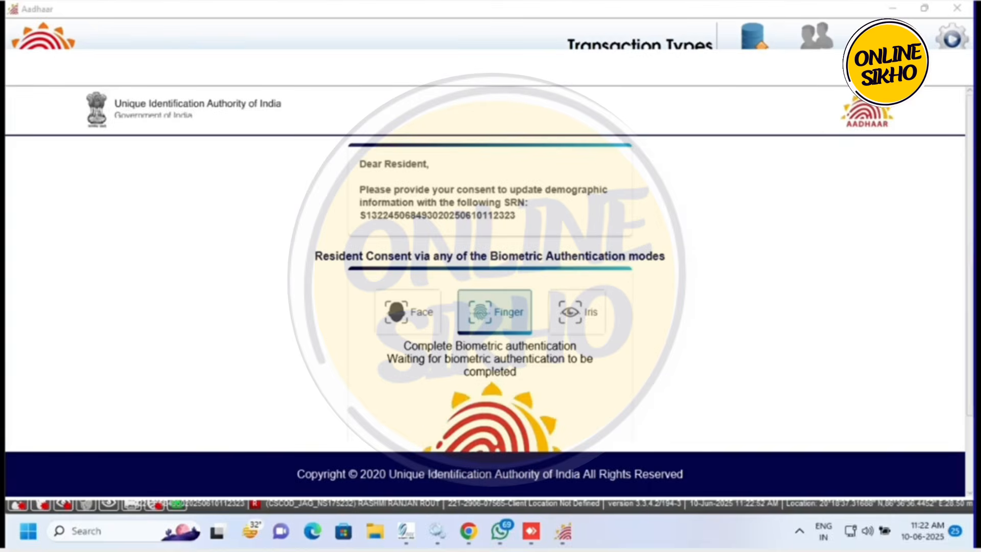
# Capture the resident's fingerprint at 98% and authenticate it as consent.
pyautogui.scroll(-2, 489, 294)
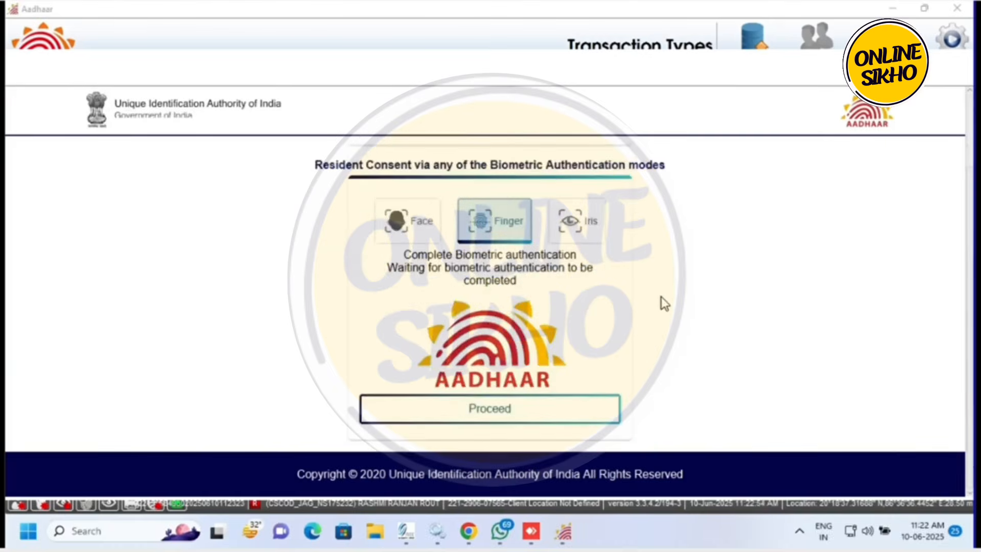
pyautogui.scroll(2, 661, 298)
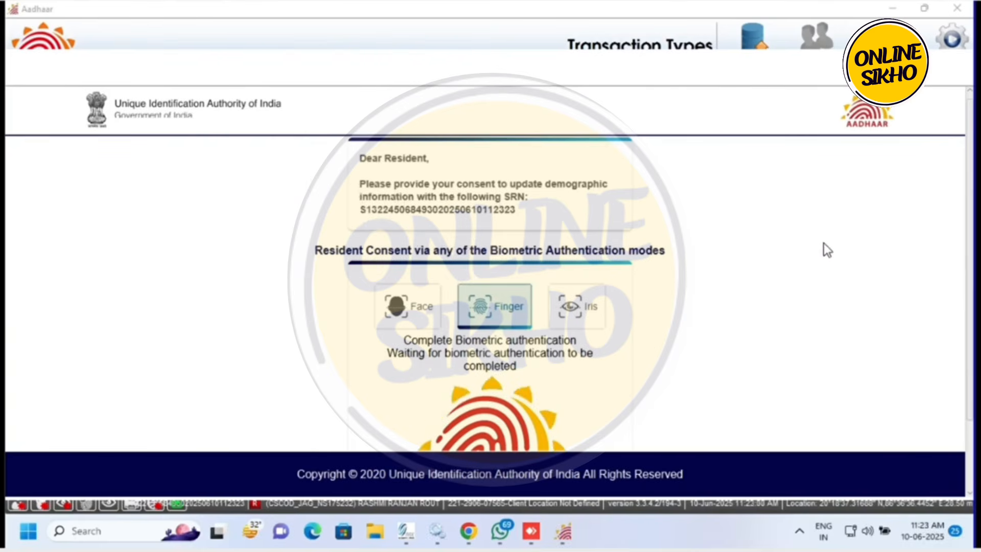
pyautogui.scroll(-1, 824, 243)
pyautogui.scroll(-2, 823, 243)
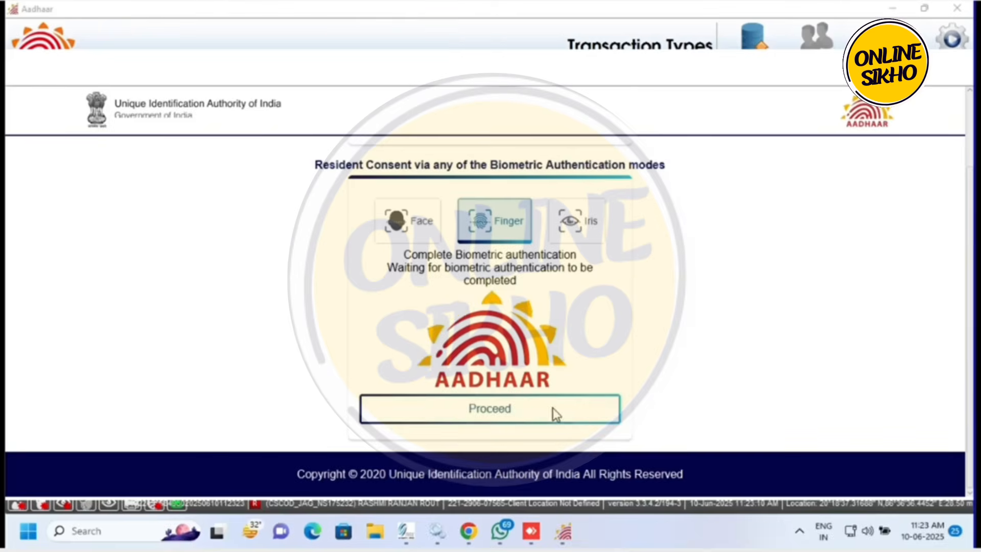
pyautogui.click(521, 411)
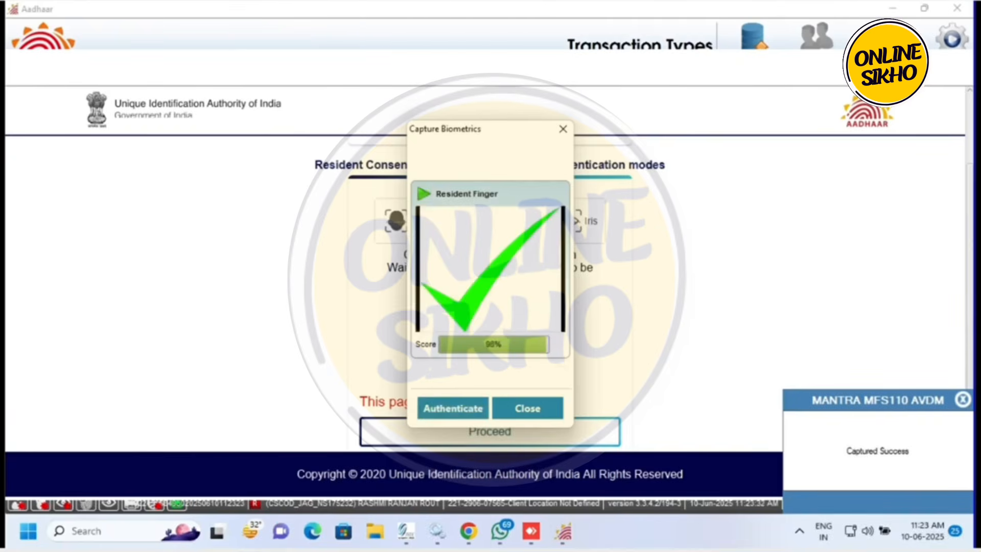
pyautogui.click(440, 407)
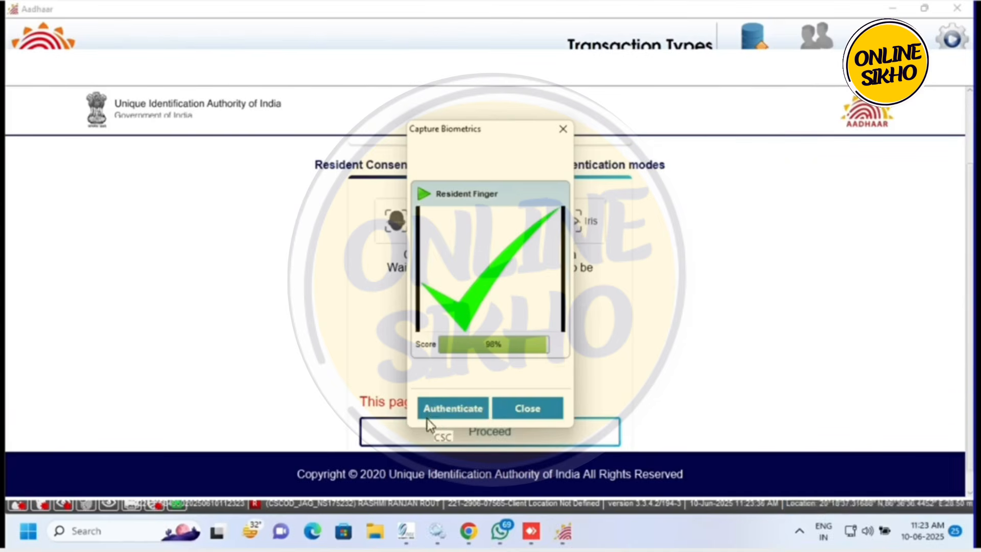
pyautogui.click(449, 408)
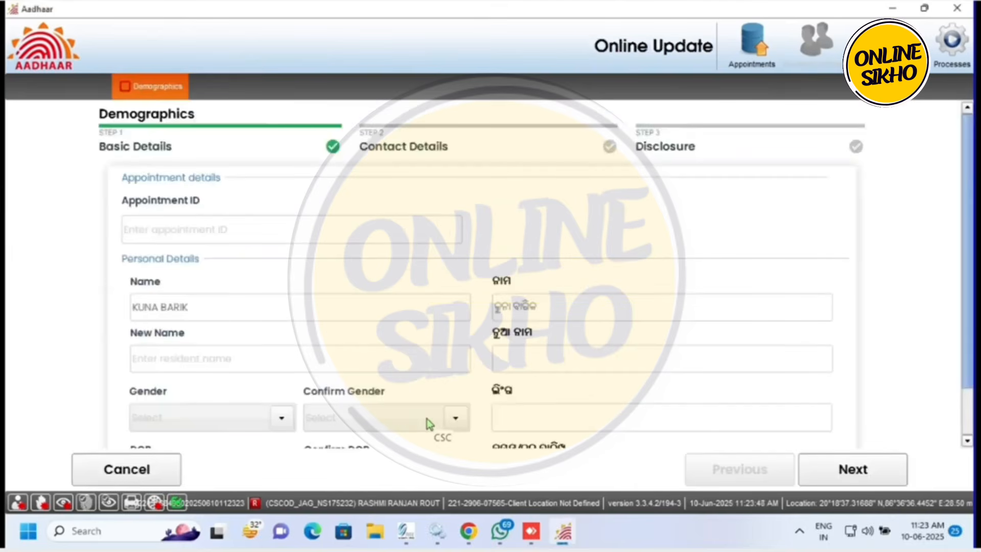
pyautogui.scroll(-1, 217, 273)
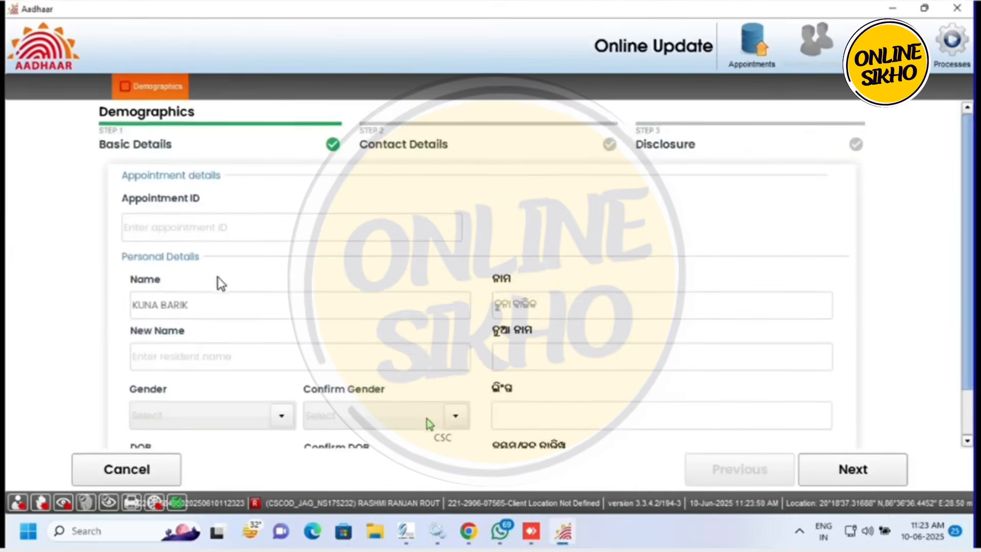
pyautogui.scroll(-1, 216, 280)
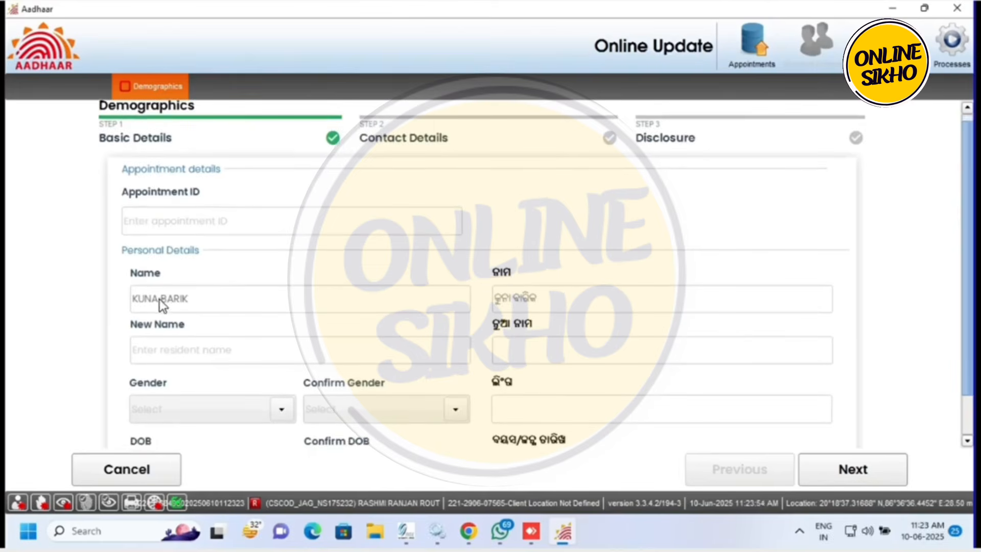
pyautogui.scroll(-2, 160, 299)
pyautogui.scroll(-3, 286, 346)
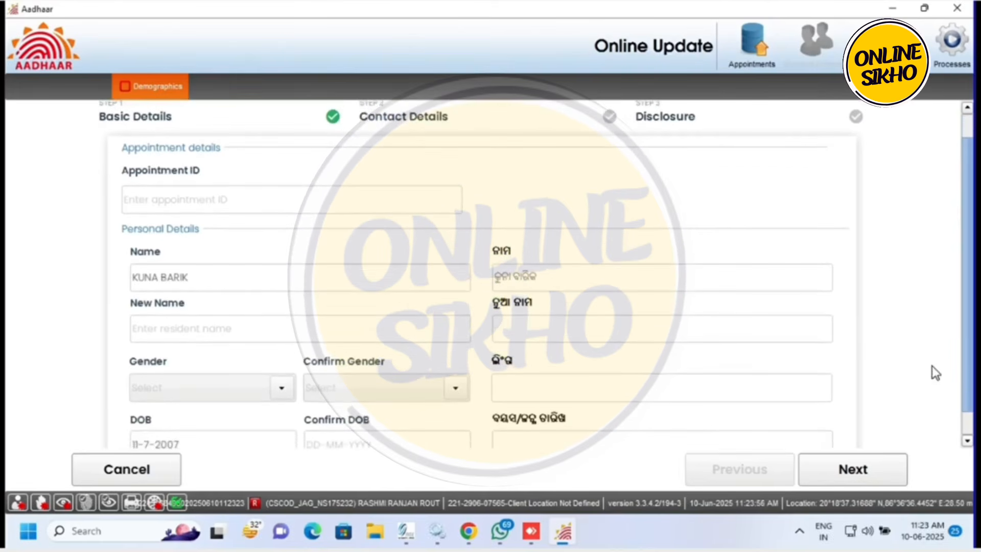
pyautogui.click(967, 440)
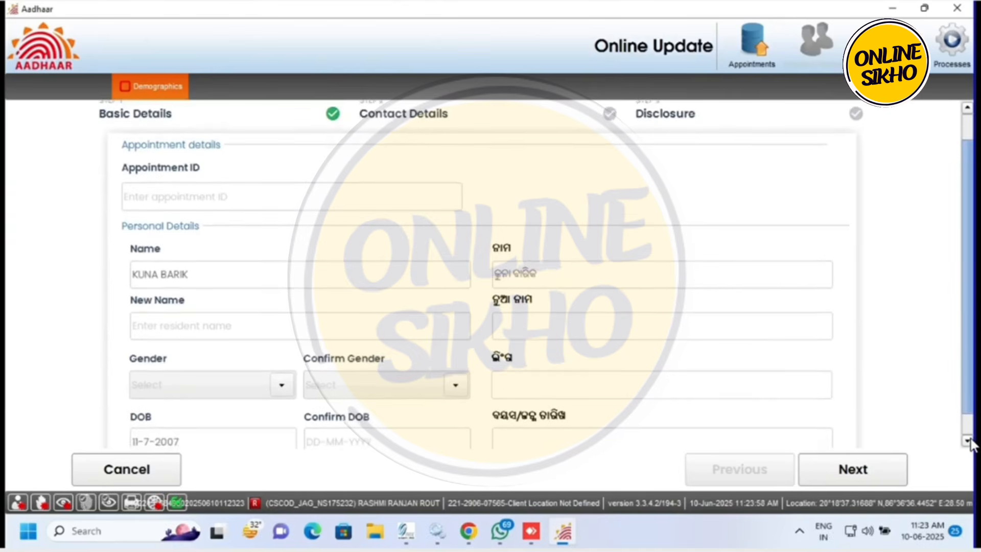
pyautogui.click(967, 441)
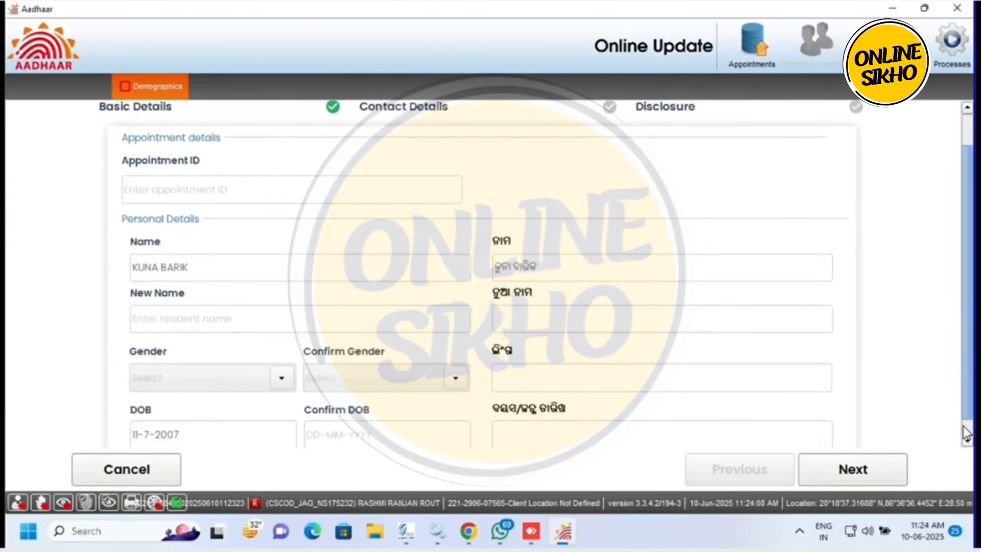
pyautogui.click(967, 438)
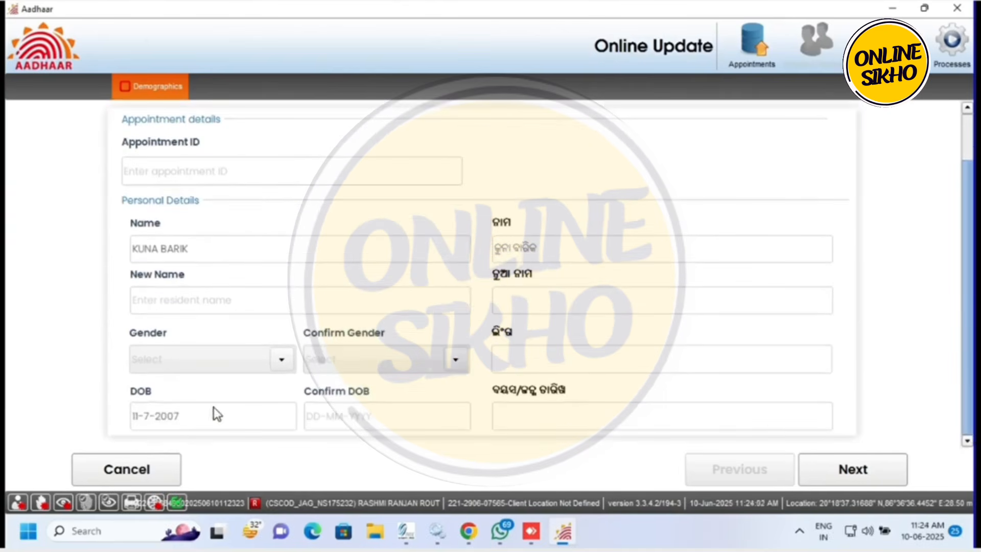
pyautogui.scroll(1, 384, 353)
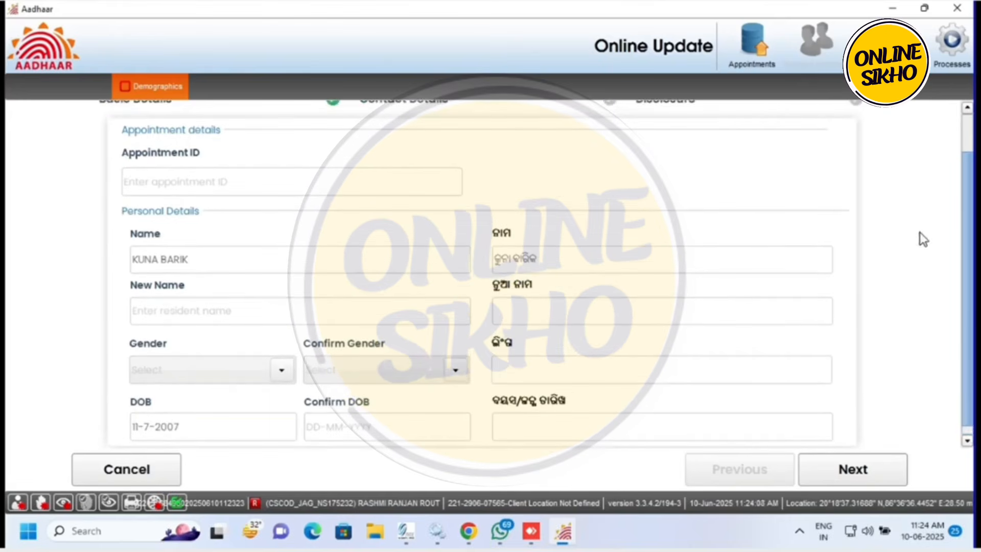
pyautogui.scroll(3, 973, 153)
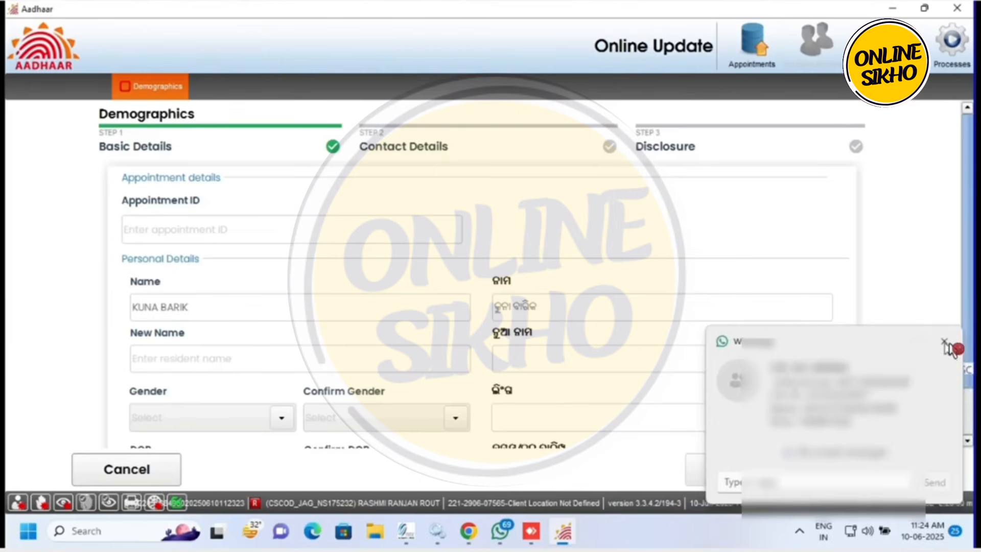
pyautogui.click(952, 345)
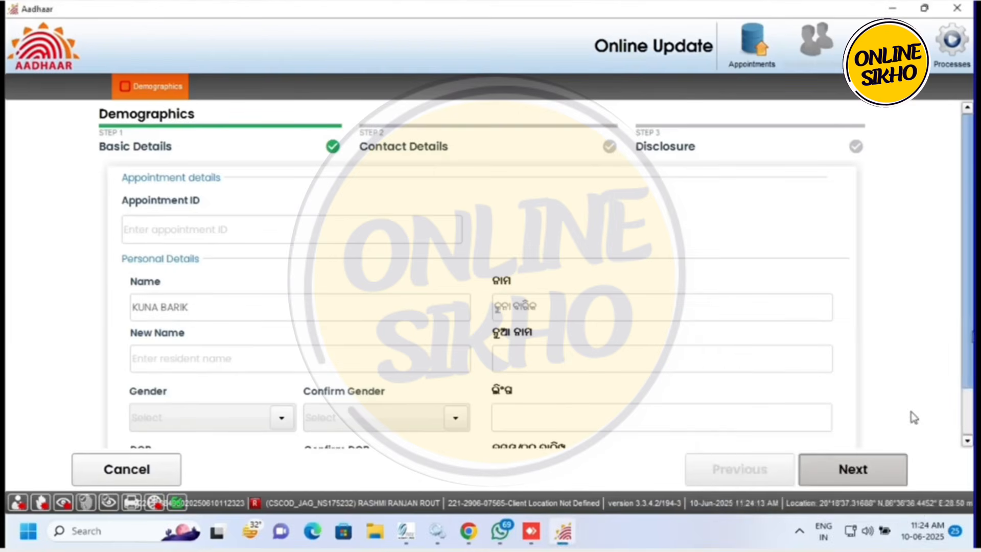
# On Contact Details, replace the old Mobile Number with the resident's new mobile number.
pyautogui.click(867, 472)
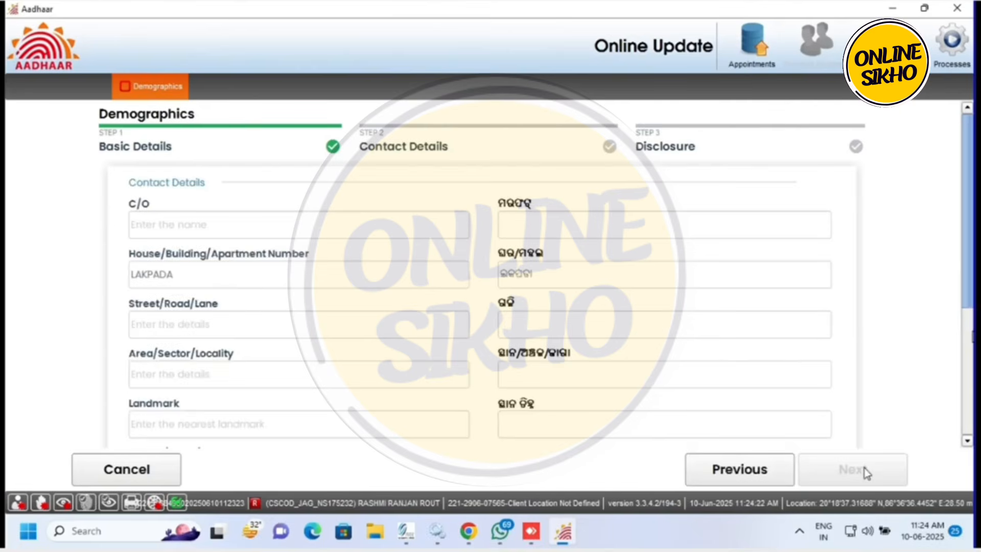
pyautogui.scroll(-5, 165, 222)
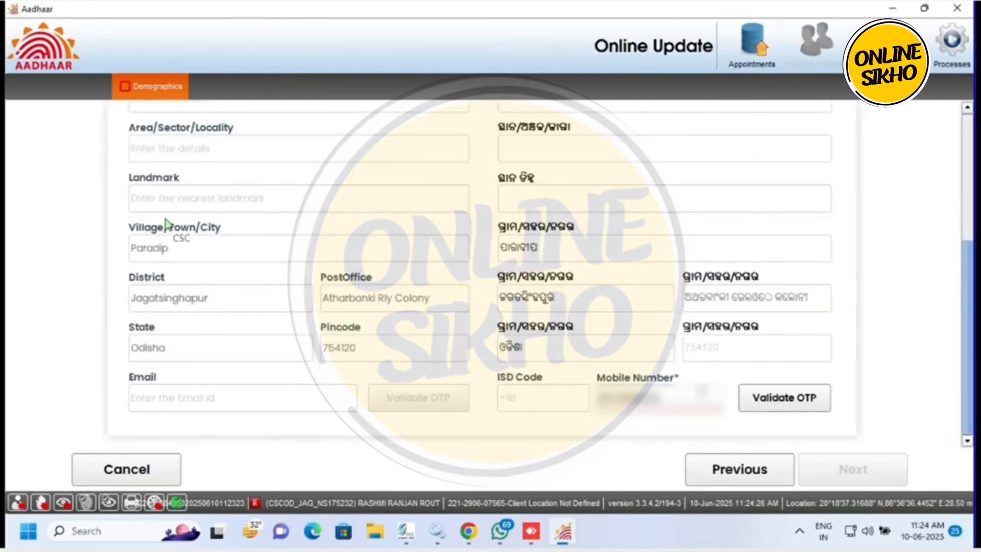
pyautogui.click(665, 398)
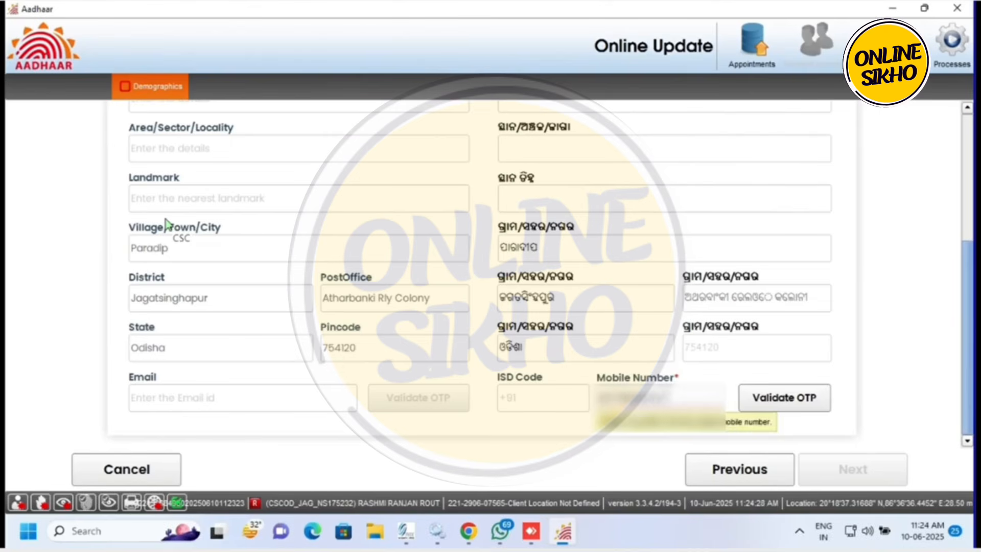
pyautogui.press('BackSpace')
pyautogui.press('BackSpace')
pyautogui.press('BackSpace')
pyautogui.press('BackSpace')
pyautogui.press('BackSpace')
pyautogui.press('BackSpace')
pyautogui.press('BackSpace')
pyautogui.press('BackSpace')
pyautogui.press('BackSpace')
pyautogui.press('BackSpace')
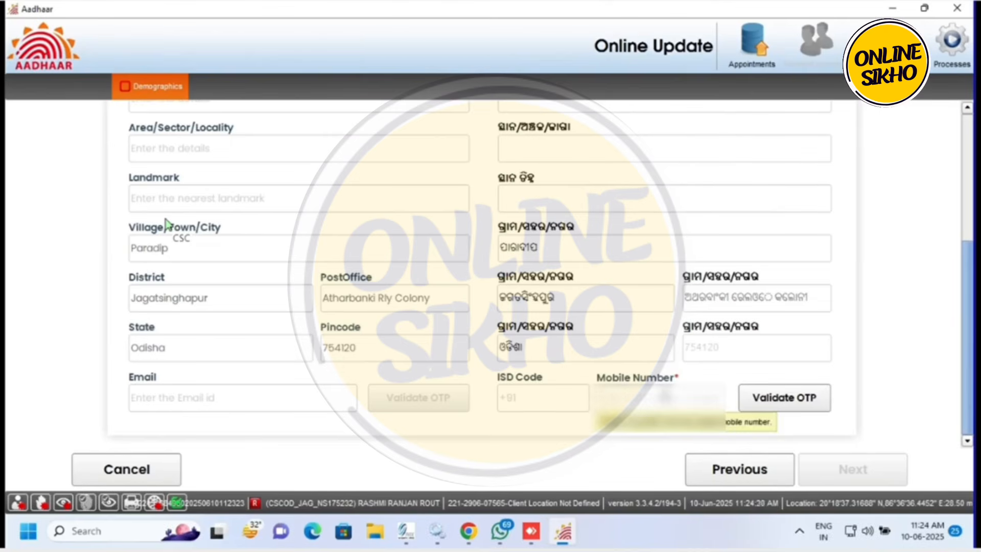
pyautogui.write('98')
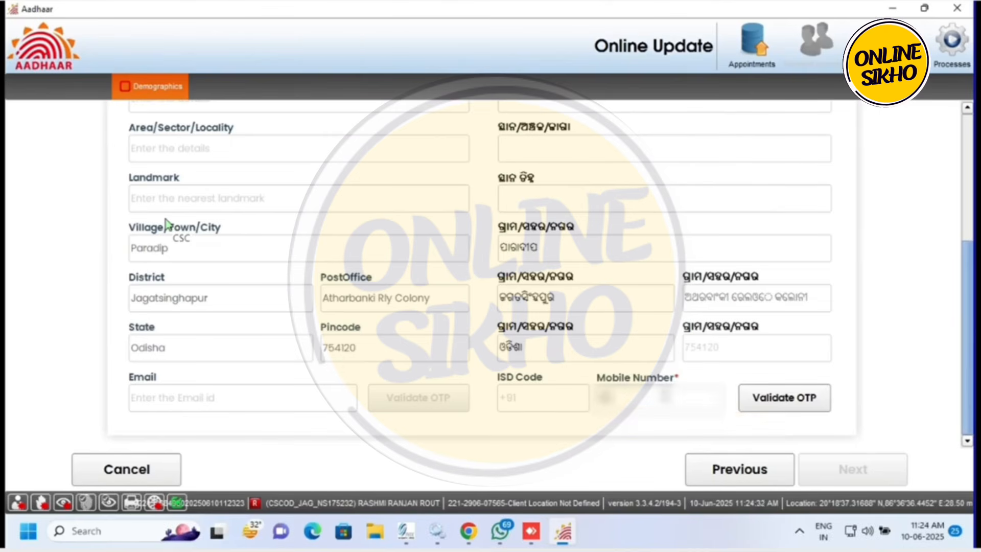
pyautogui.write('7654321')
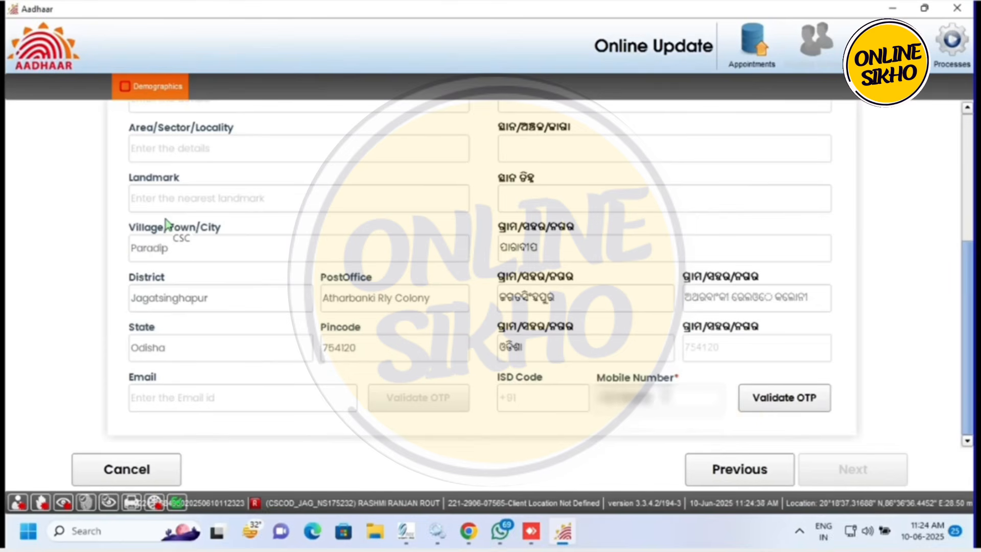
# Verify the new mobile number with the OTP sent to it and dismiss the confirmation.
pyautogui.click(770, 399)
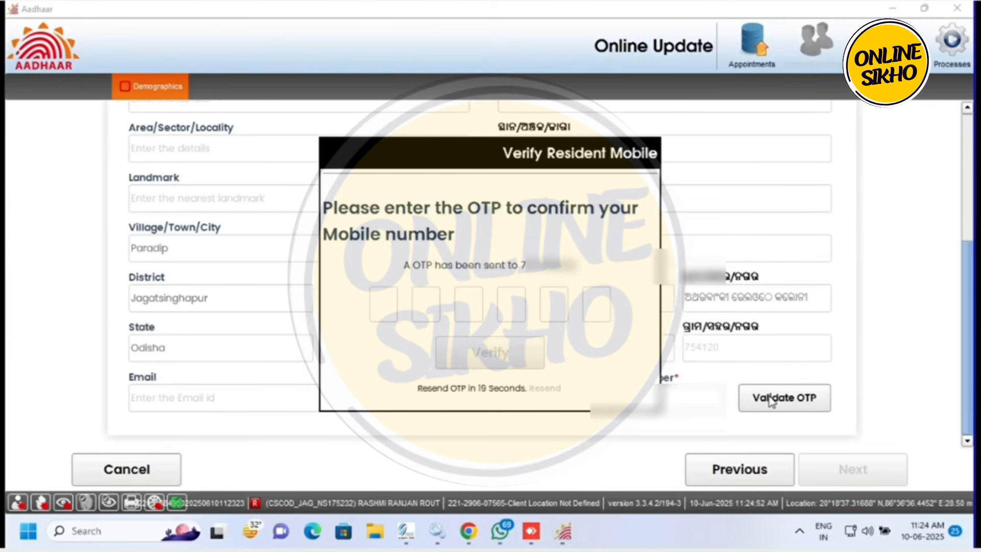
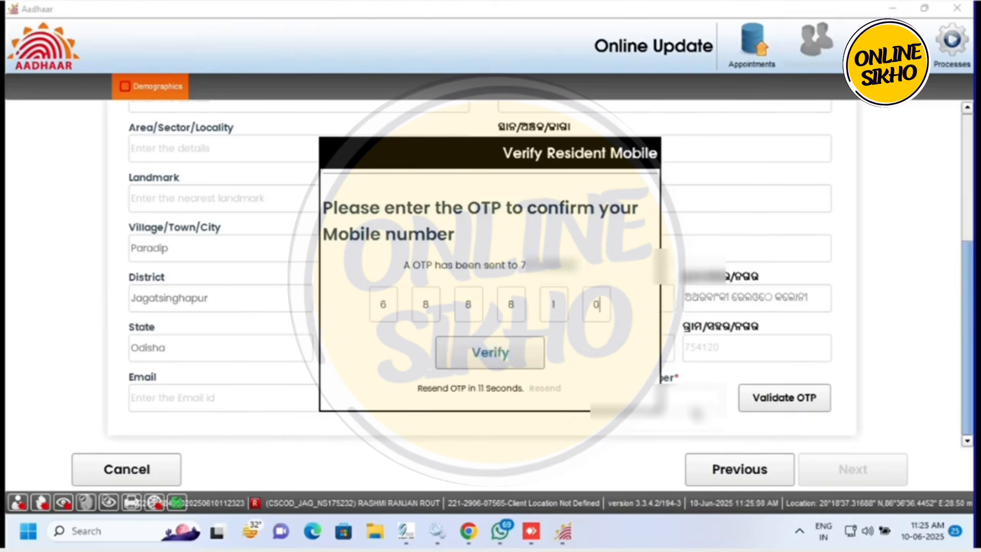
pyautogui.click(490, 354)
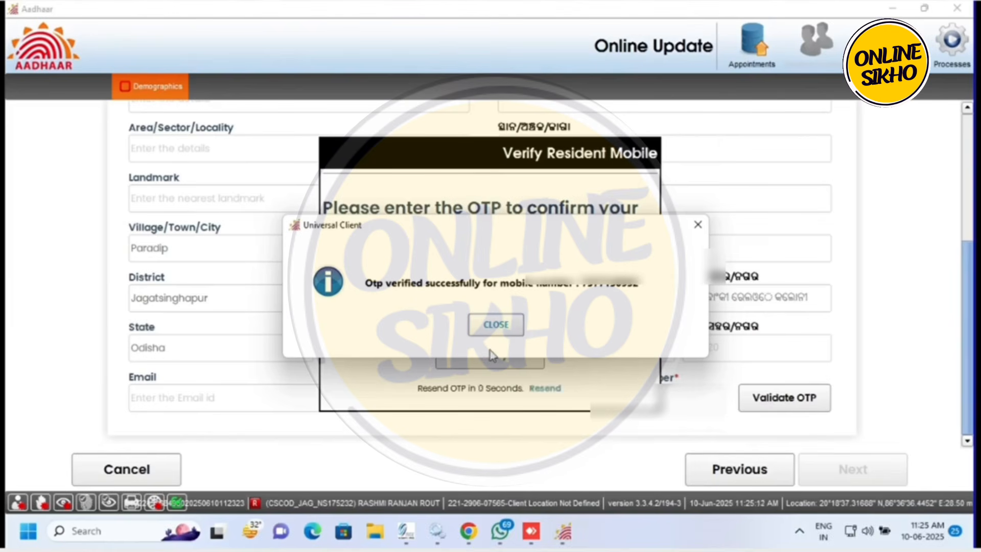
pyautogui.click(491, 331)
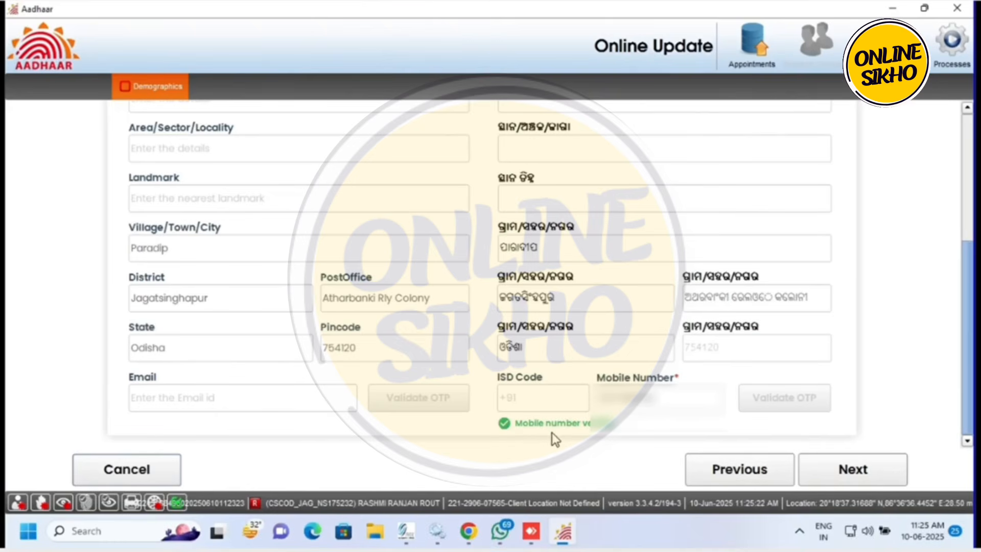
# Tick the resident declaration consent checkbox and continue to the Review page.
pyautogui.click(855, 476)
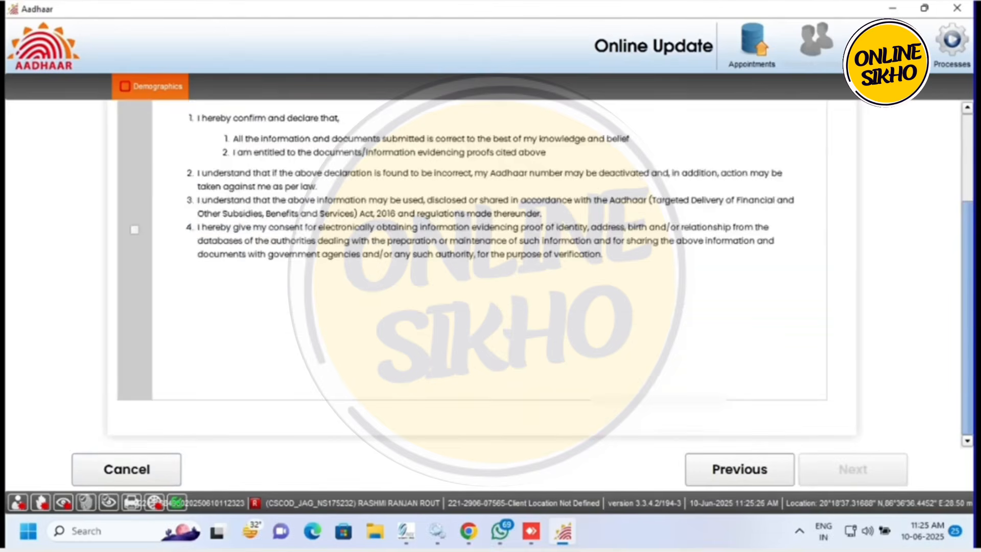
pyautogui.scroll(2, 331, 342)
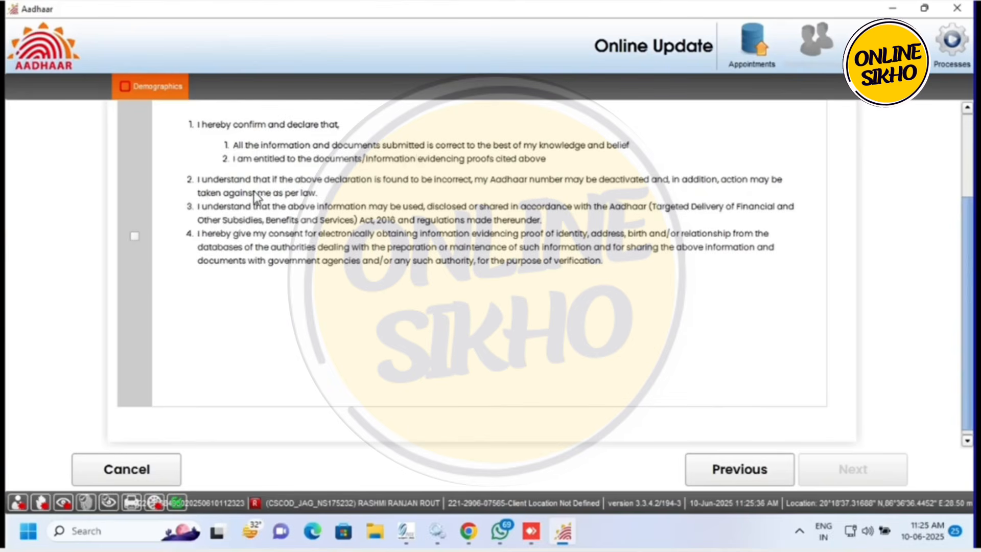
pyautogui.click(138, 237)
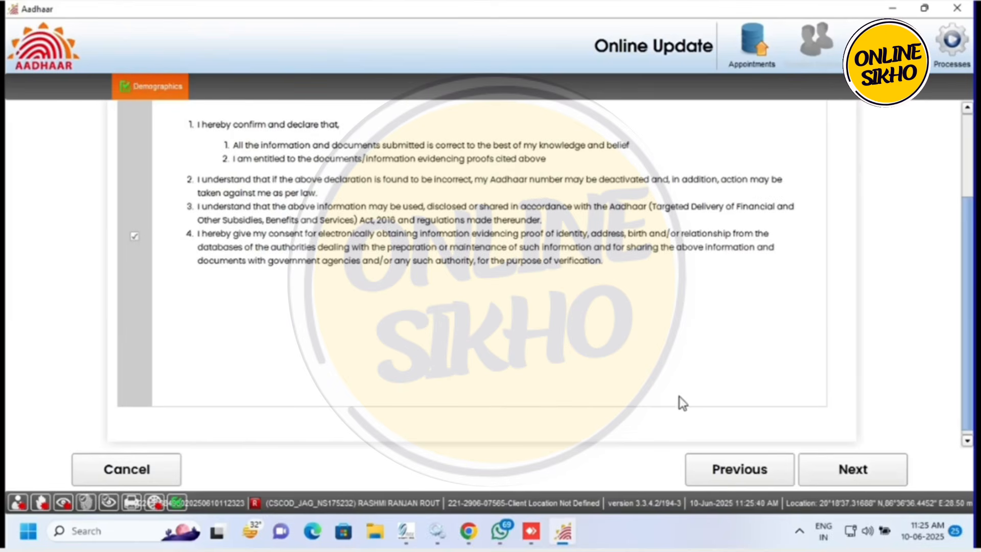
pyautogui.click(835, 471)
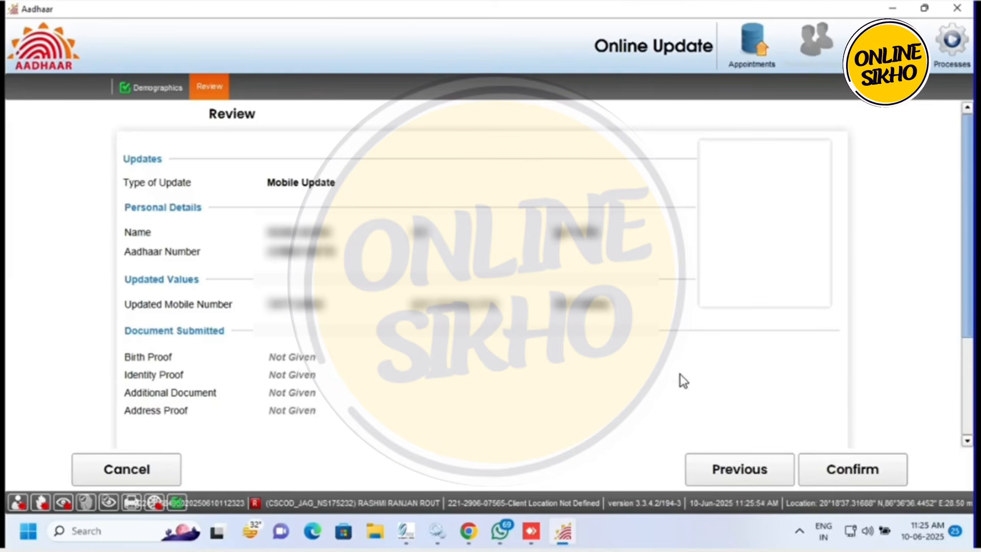
# Confirm the Mobile Update and authenticate it with the operator's fingerprint.
pyautogui.click(852, 474)
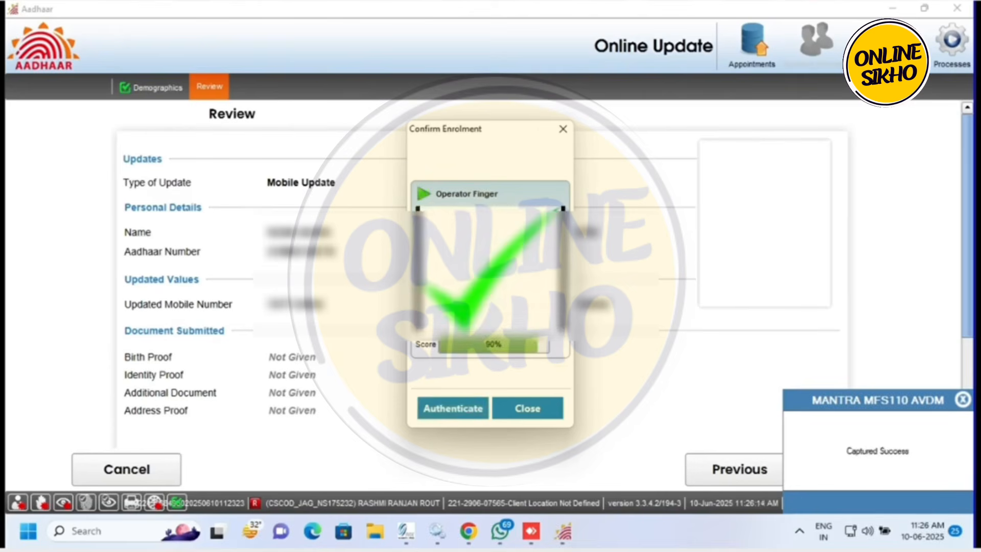
pyautogui.click(473, 416)
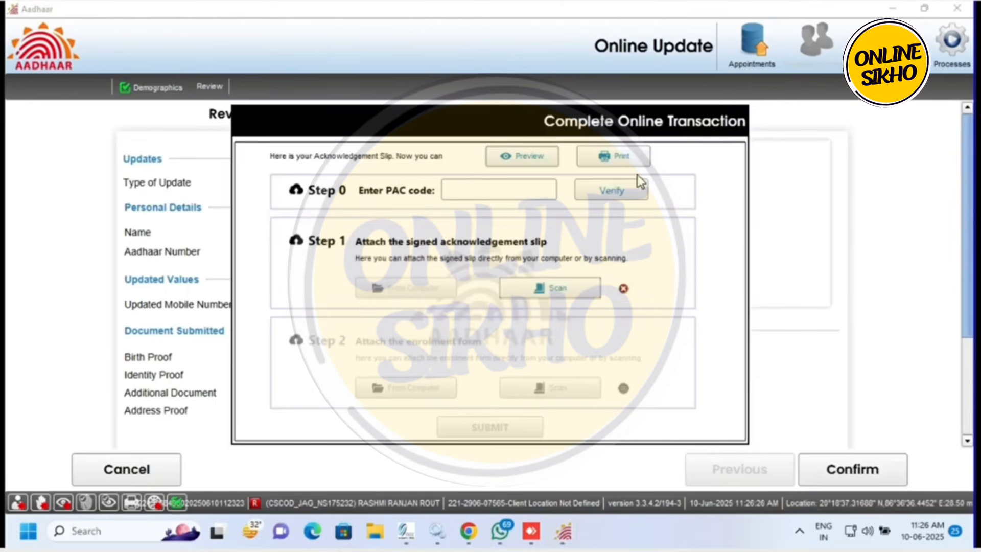
# Print all pages of the acknowledgement slip on the HP LaserJet M1005.
pyautogui.click(633, 156)
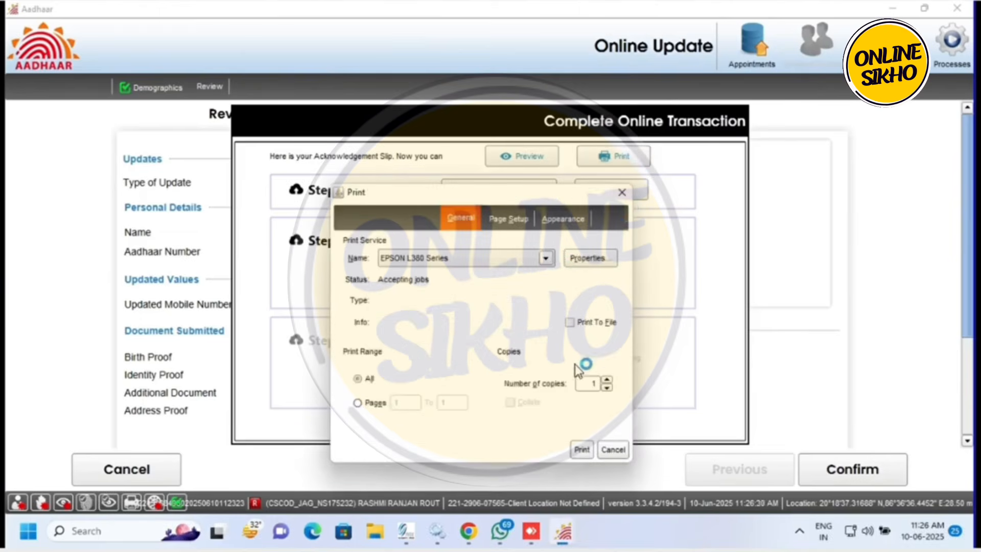
pyautogui.click(541, 258)
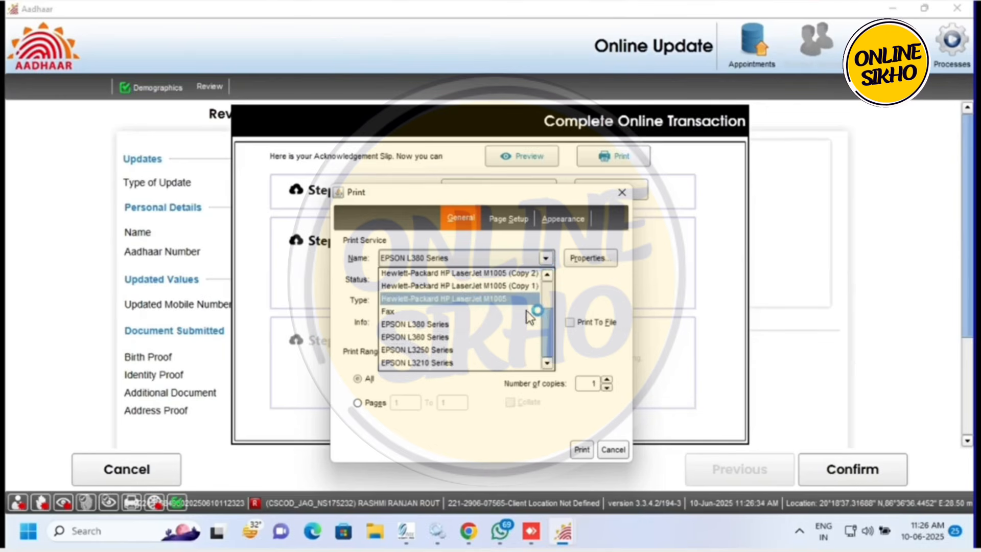
pyautogui.click(470, 299)
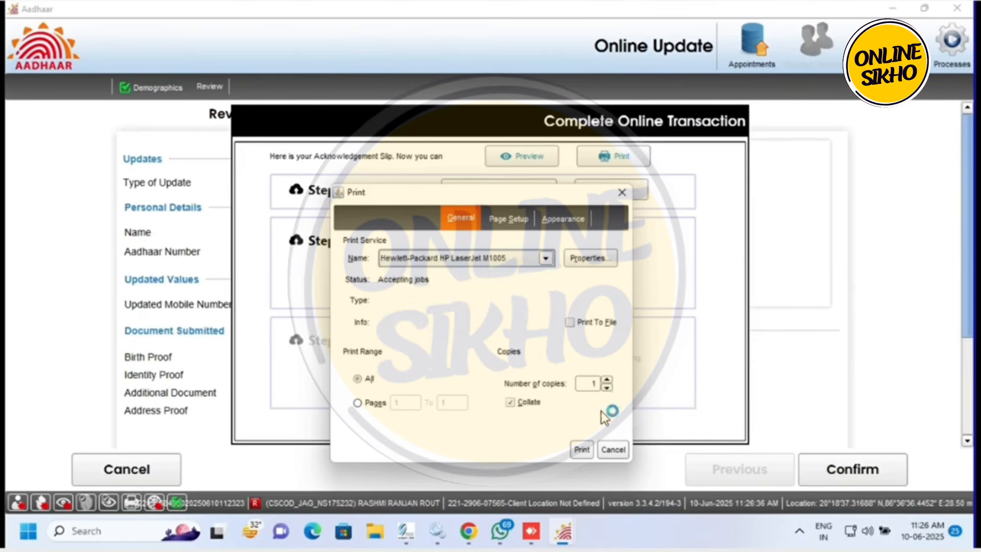
pyautogui.click(582, 449)
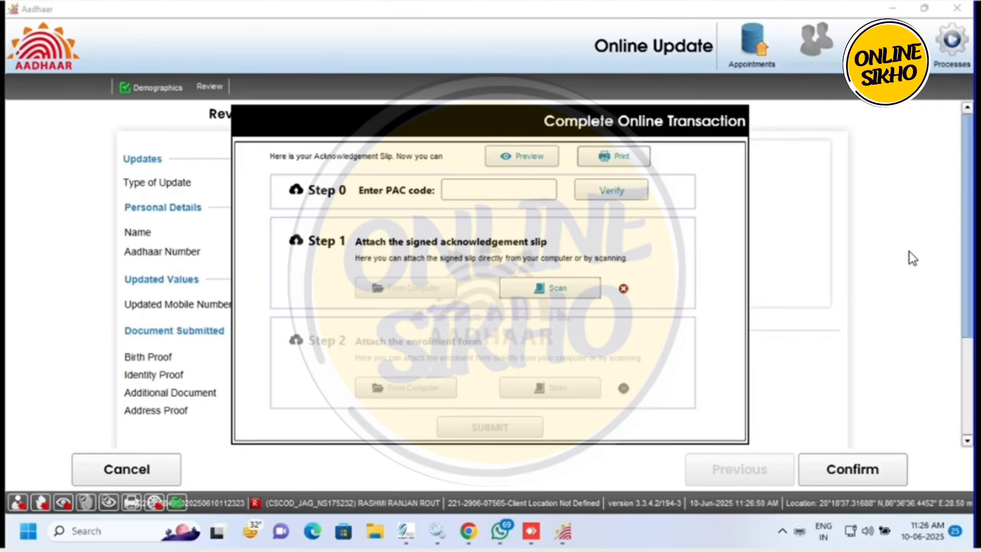
# Enter the PAC code, verify it, and close the validation success message.
pyautogui.click(461, 197)
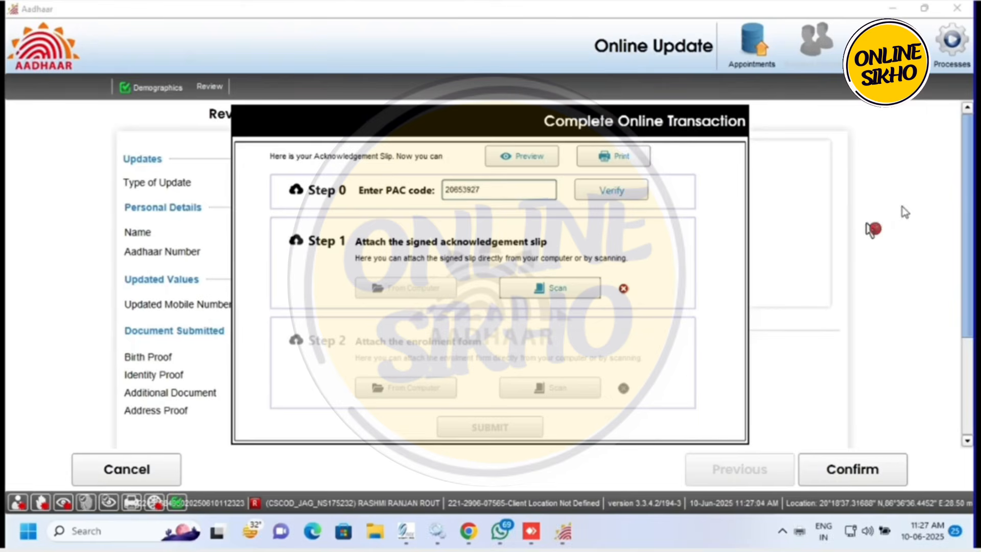
pyautogui.click(622, 191)
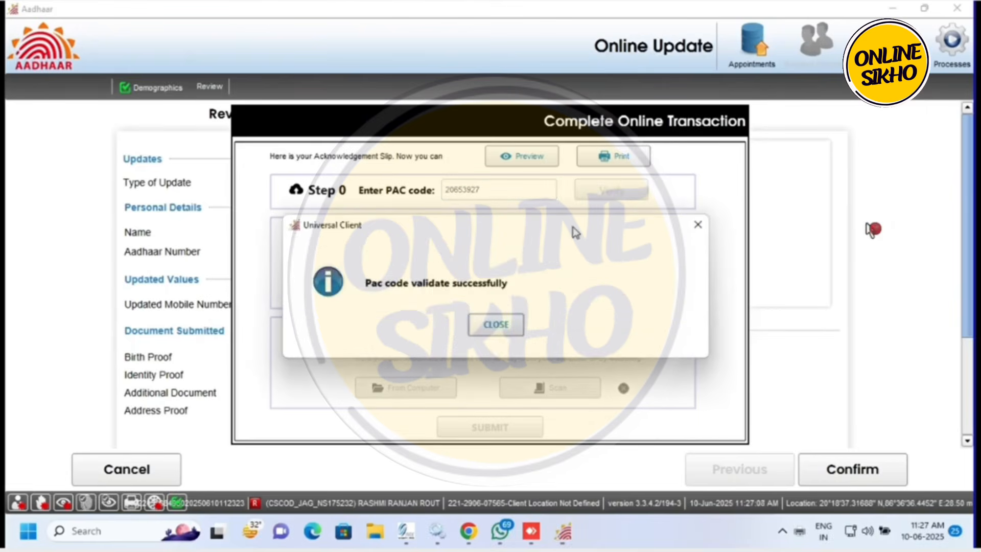
pyautogui.click(503, 326)
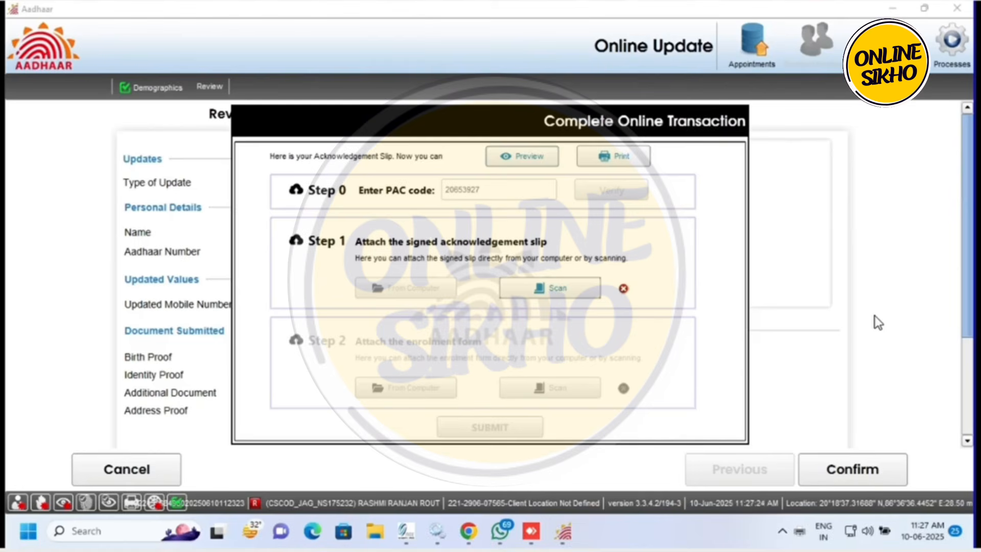
# Preview, scan and save the signed acknowledgement slip as the Step 1 attachment.
pyautogui.click(521, 156)
pyautogui.click(559, 289)
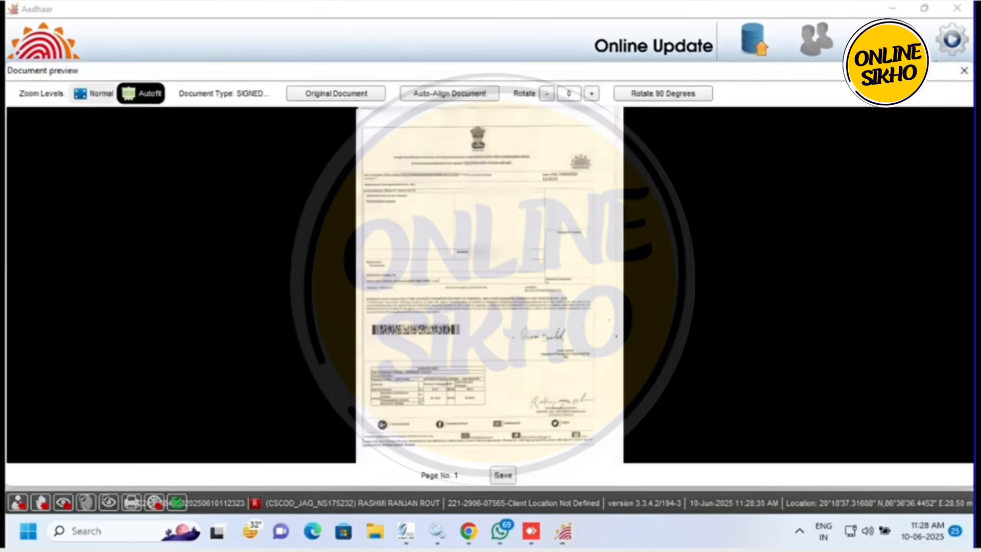
pyautogui.click(503, 475)
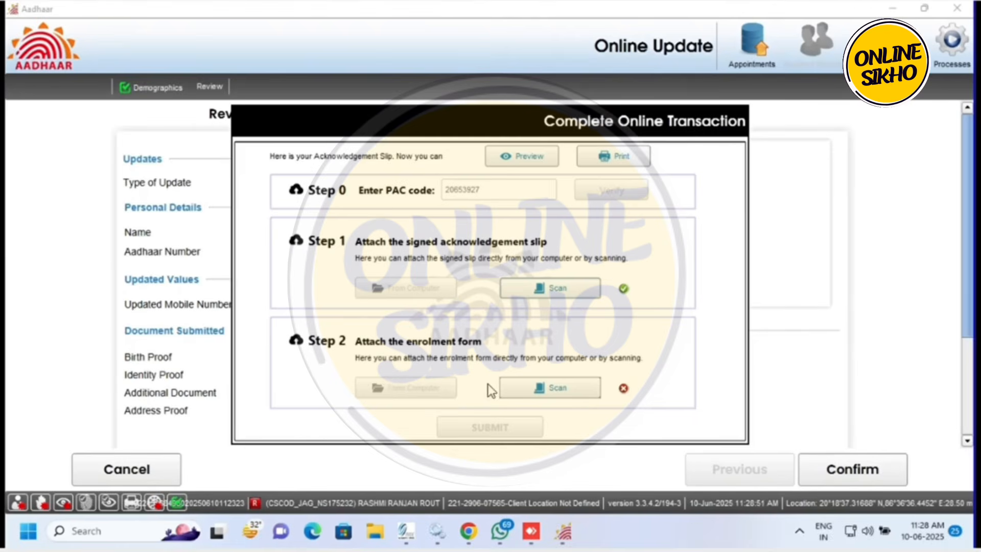
# Scan the enrolment form for Step 2 and save it from Document preview.
pyautogui.click(551, 388)
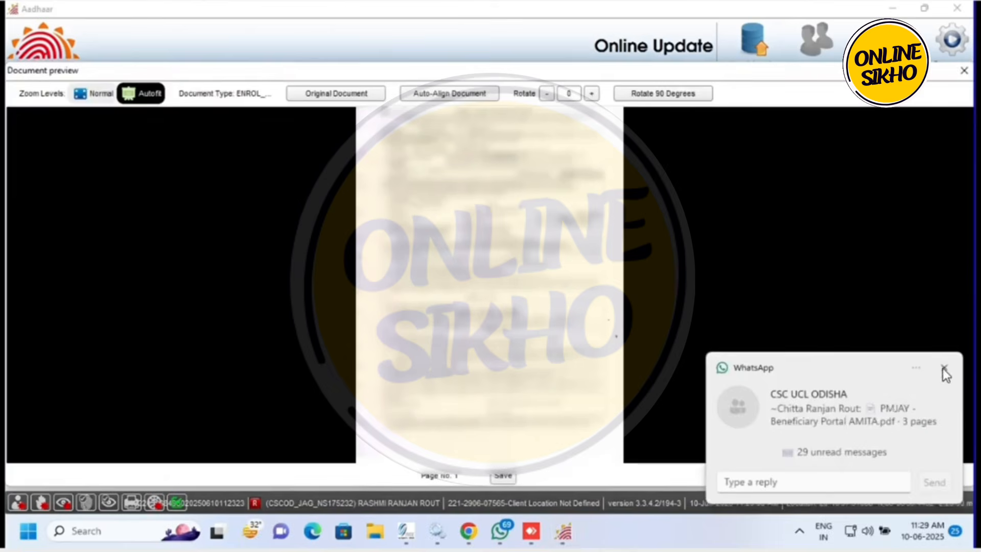
pyautogui.click(943, 368)
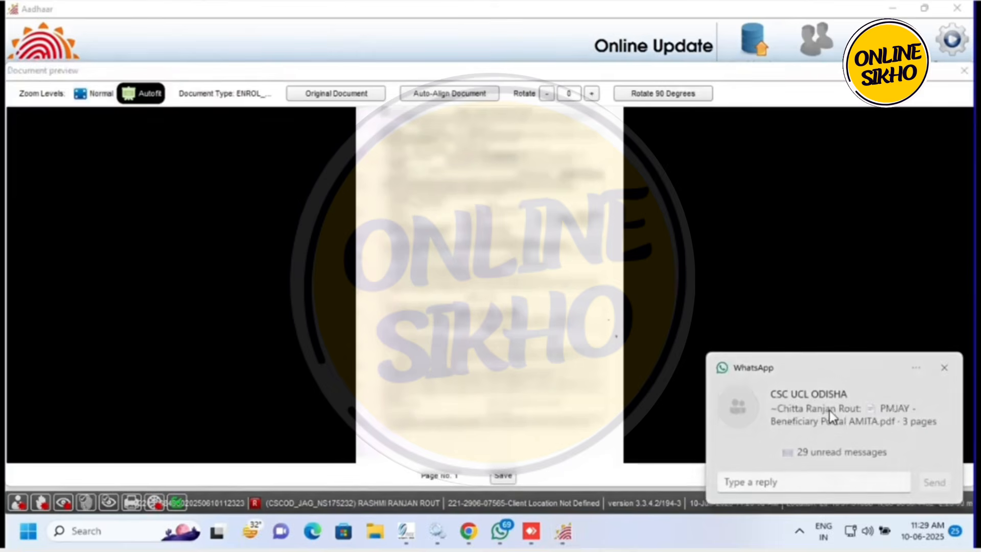
pyautogui.click(504, 477)
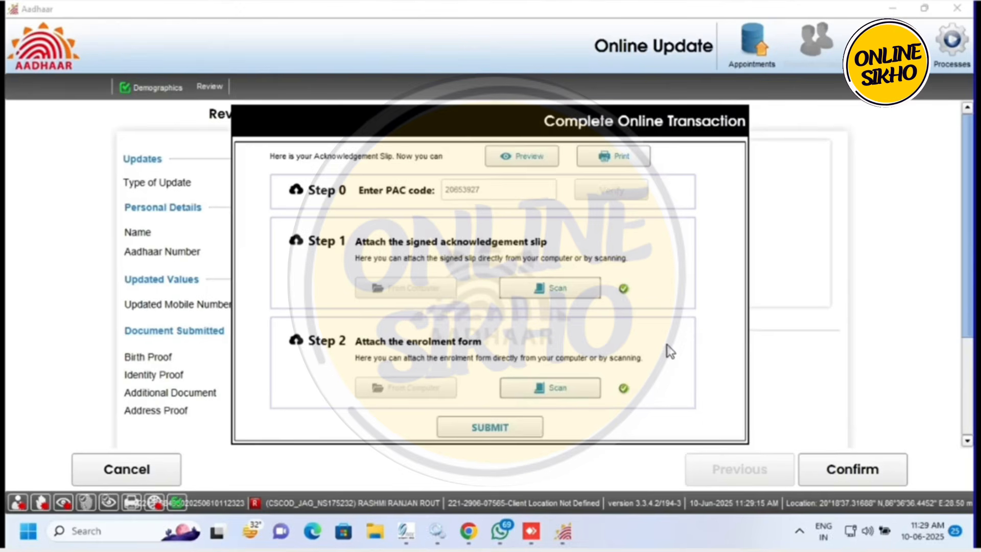
# Submit the update request with both documents and close the request-accepted message.
pyautogui.click(485, 439)
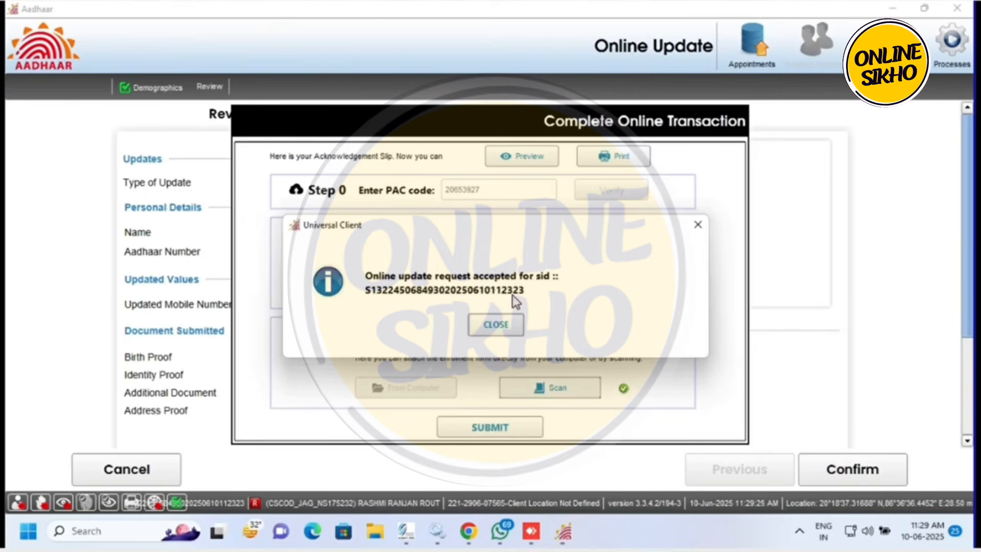
pyautogui.click(516, 327)
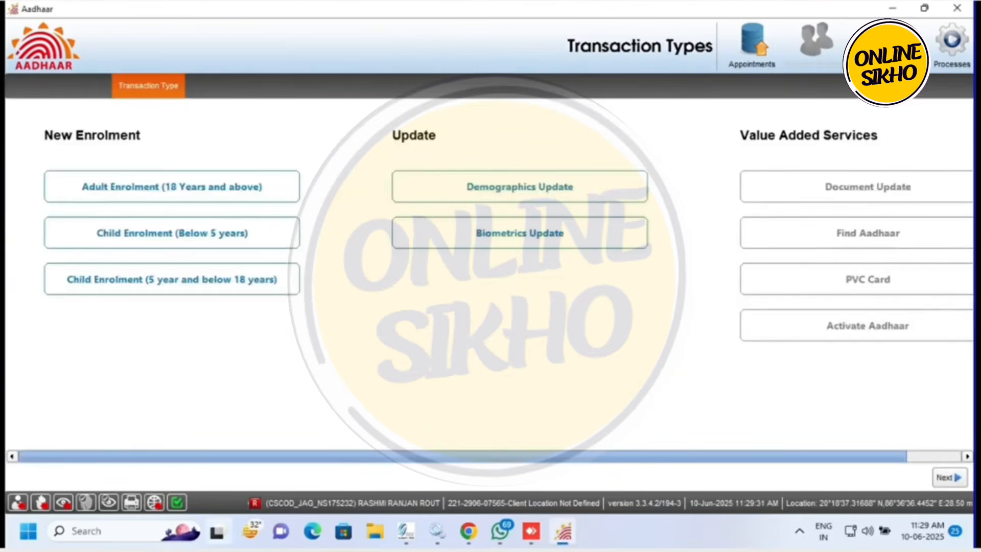
pyautogui.moveTo(216, 531)
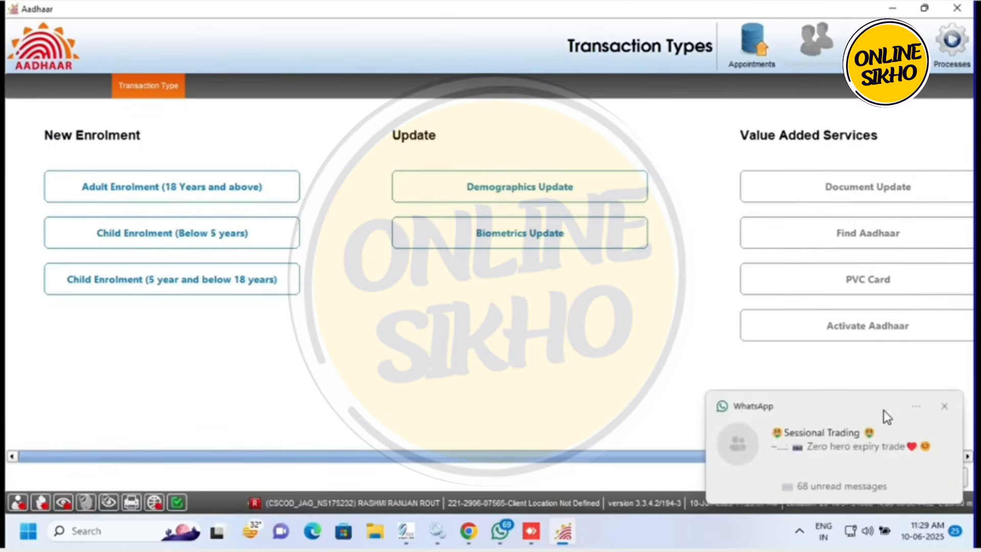
pyautogui.click(946, 406)
# Open Check Aadhaar Update Status from the My Aadhaar menu on the UIDAI site.
pyautogui.click(716, 390)
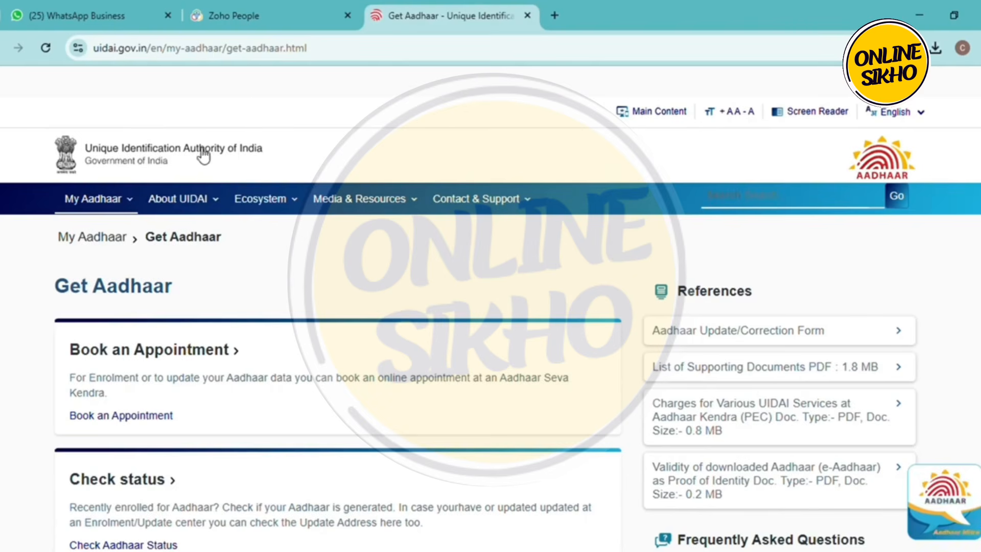
pyautogui.moveTo(119, 212)
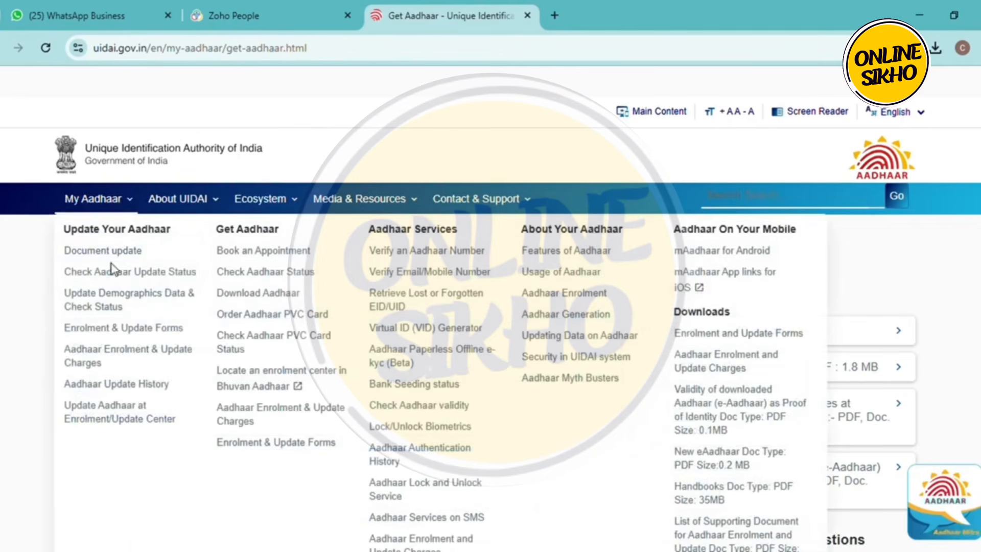
pyautogui.click(113, 273)
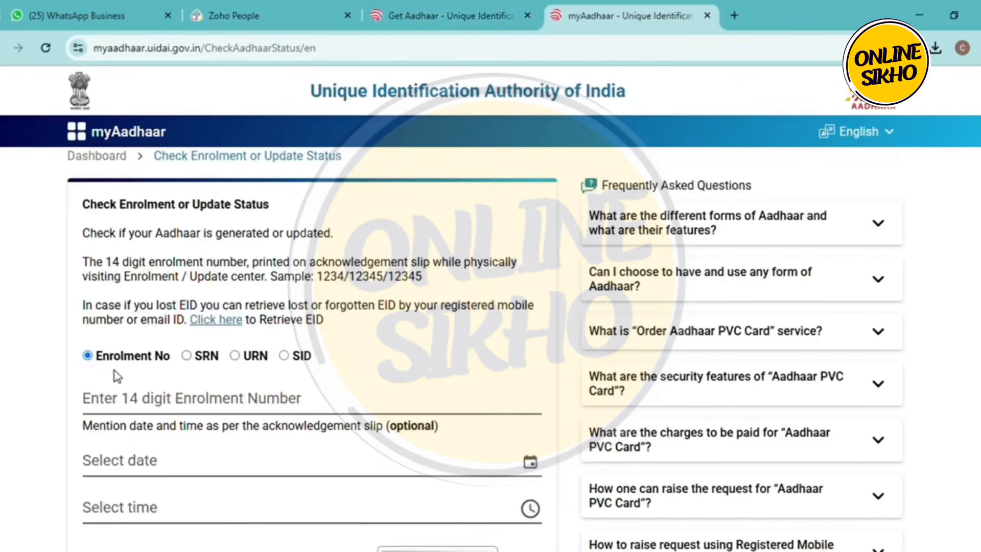
# Check status by SID with the pasted SID and captcha, confirming it's under process.
pyautogui.click(289, 356)
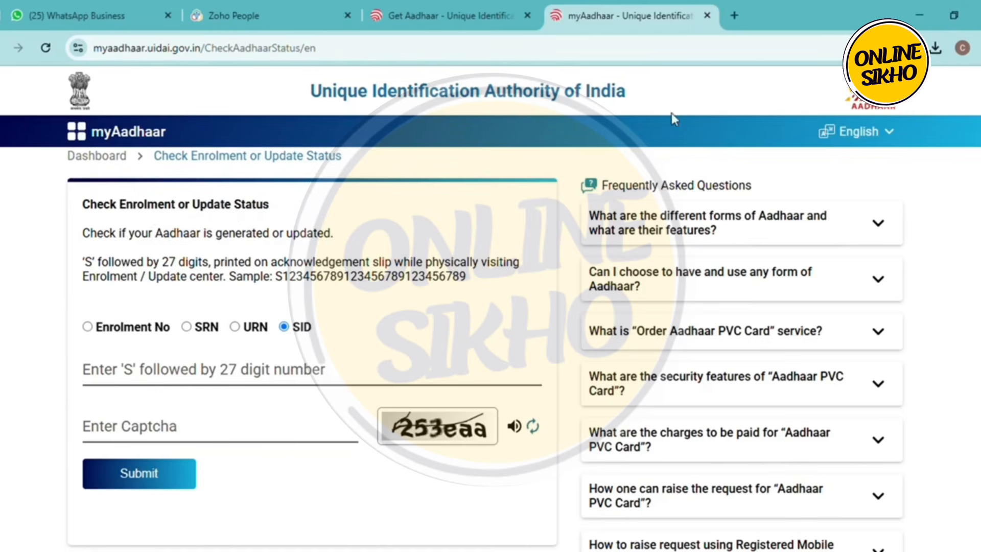
pyautogui.click(100, 382)
pyautogui.hotkey('ctrl', 'v')
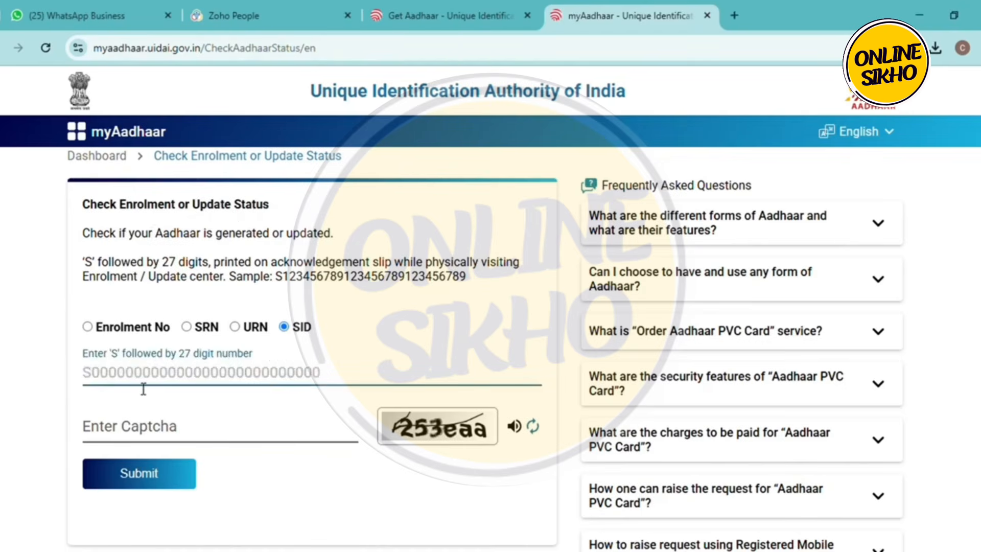
pyautogui.click(173, 437)
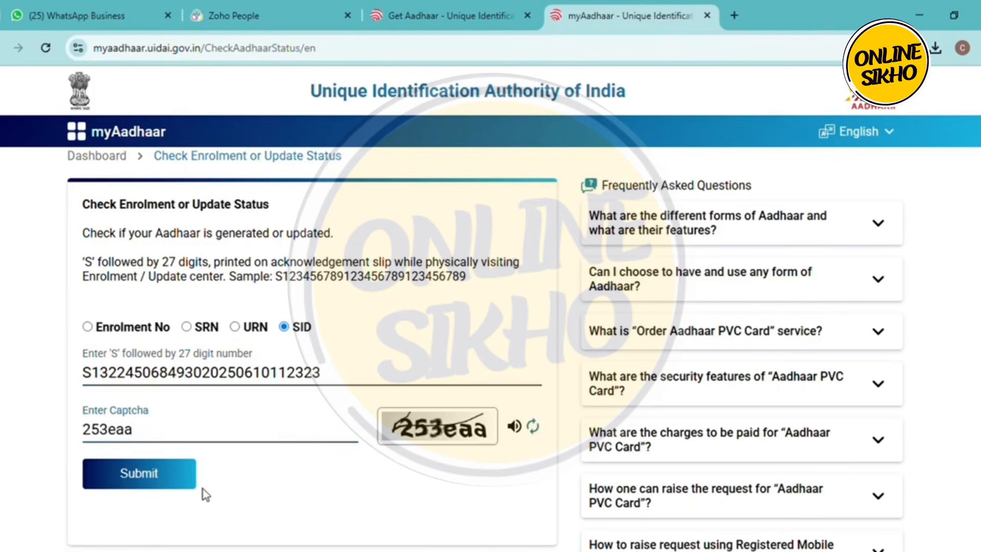
pyautogui.click(150, 486)
pyautogui.scroll(-3, 410, 394)
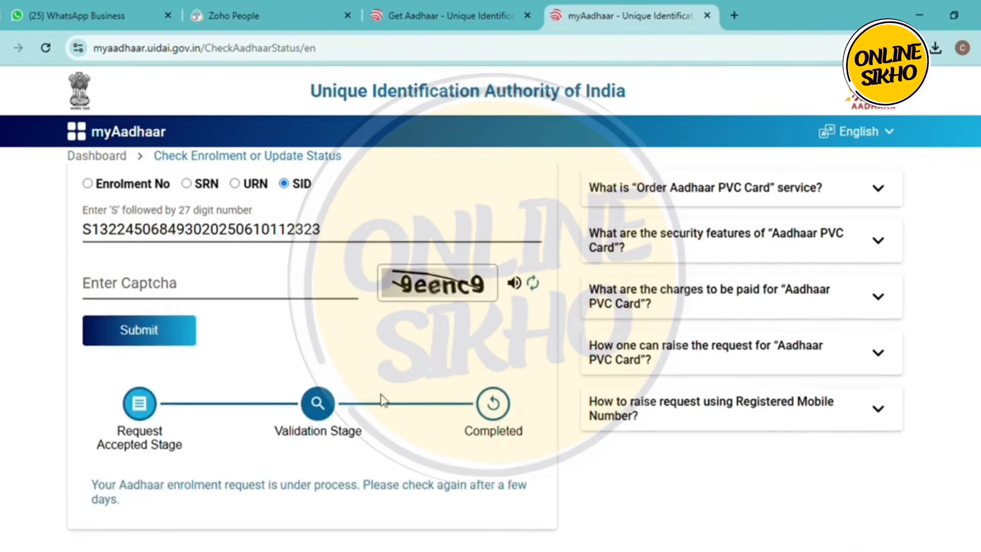
pyautogui.moveTo(90, 485); pyautogui.dragTo(515, 518)
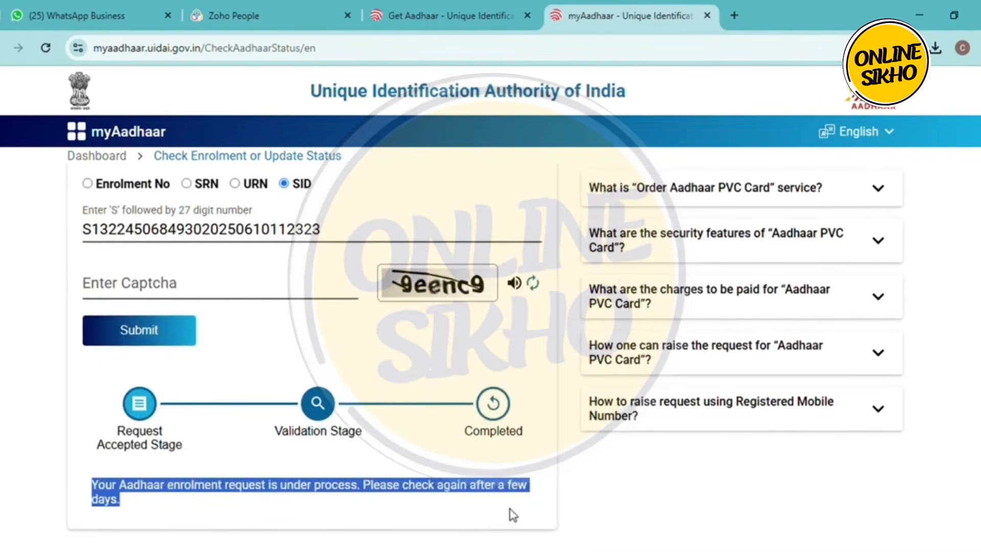
pyautogui.click(327, 523)
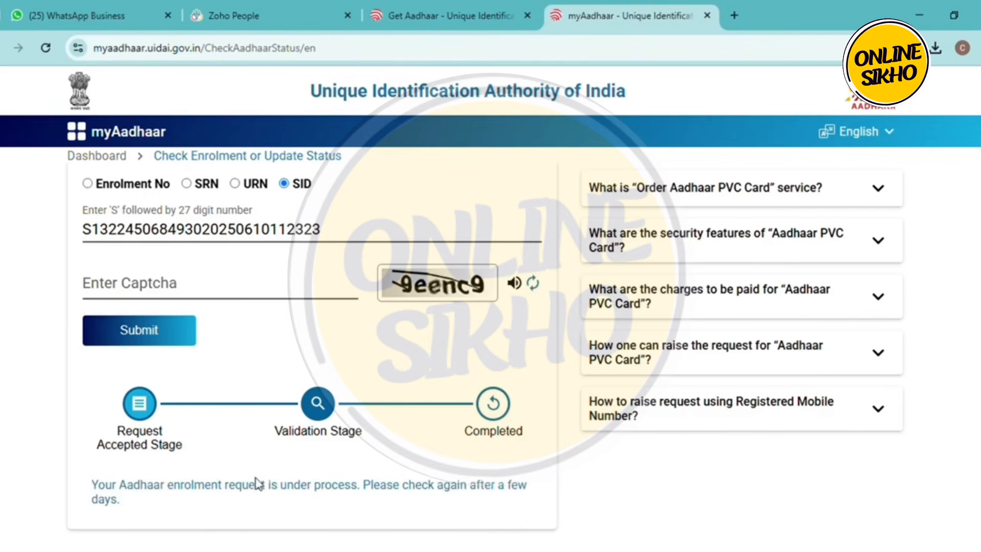
pyautogui.scroll(3, 258, 483)
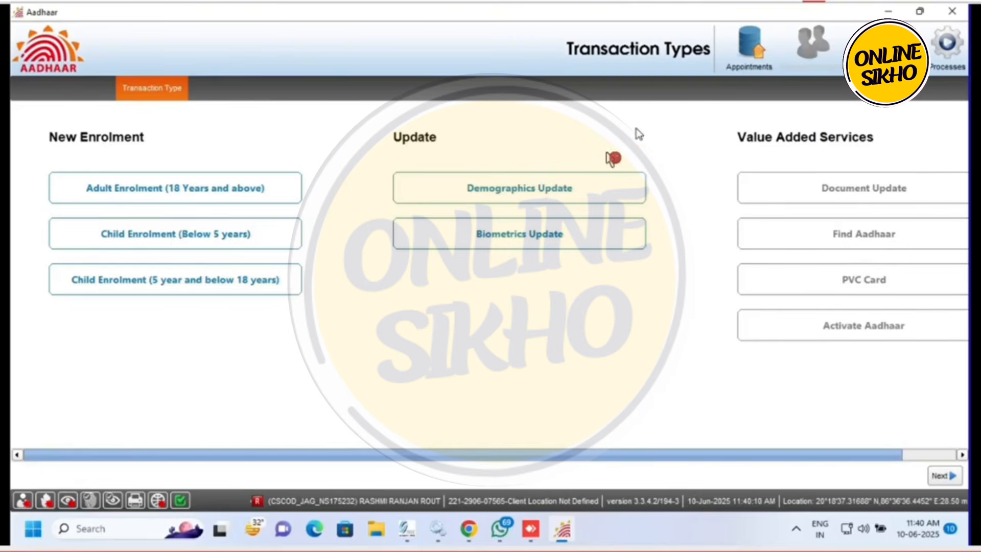
# Choose Demographics Update and confirm the resident's Aadhaar number to begin.
pyautogui.click(539, 189)
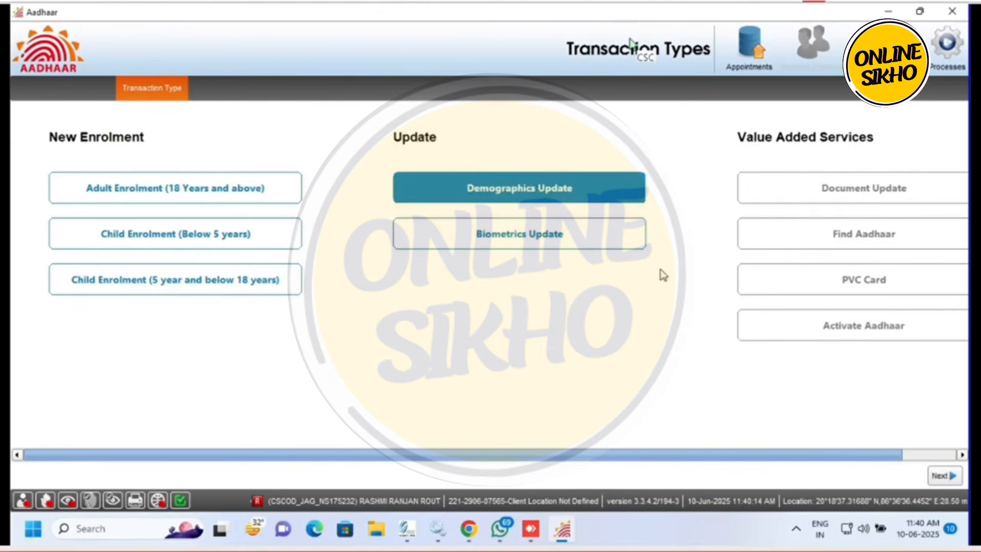
pyautogui.click(943, 476)
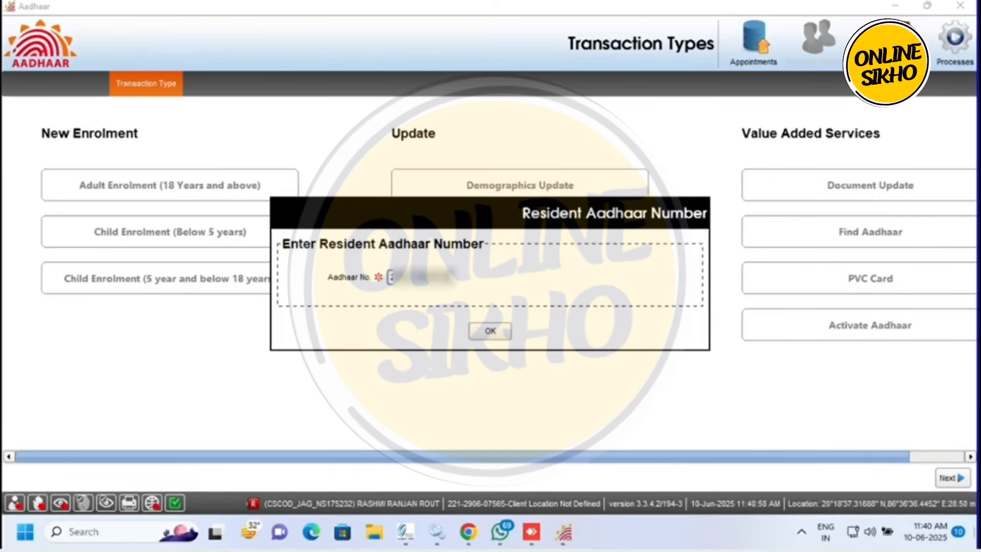
pyautogui.click(491, 331)
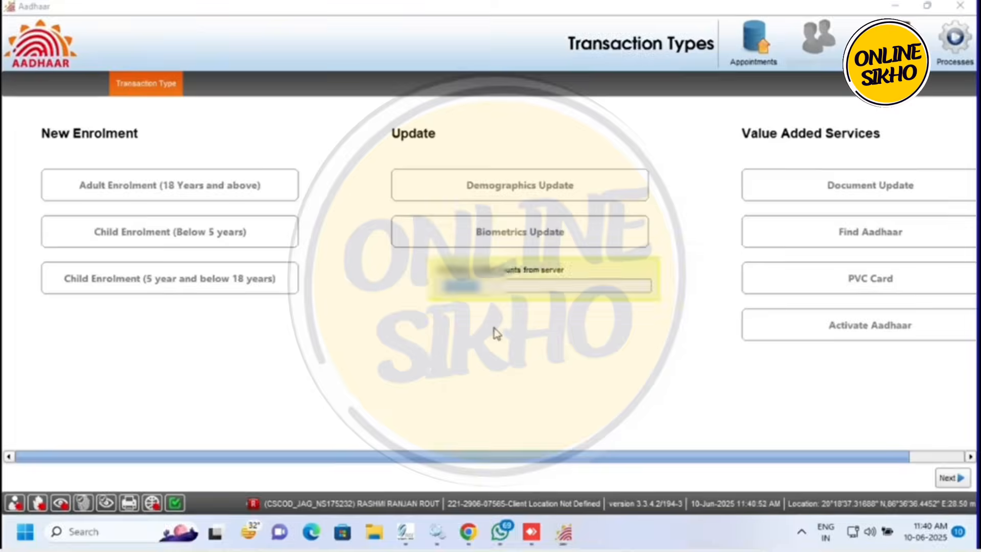